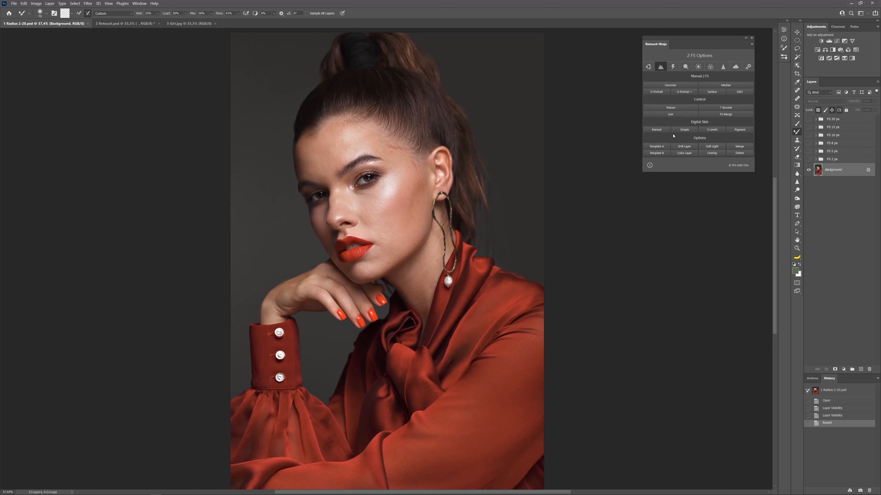
Step: Show and select the FS 2 px group to examine its blurred and texture halves close up on the face
{"action": "left_click", "coordinate": [809, 159]}
{"action": "left_click", "coordinate": [830, 159]}
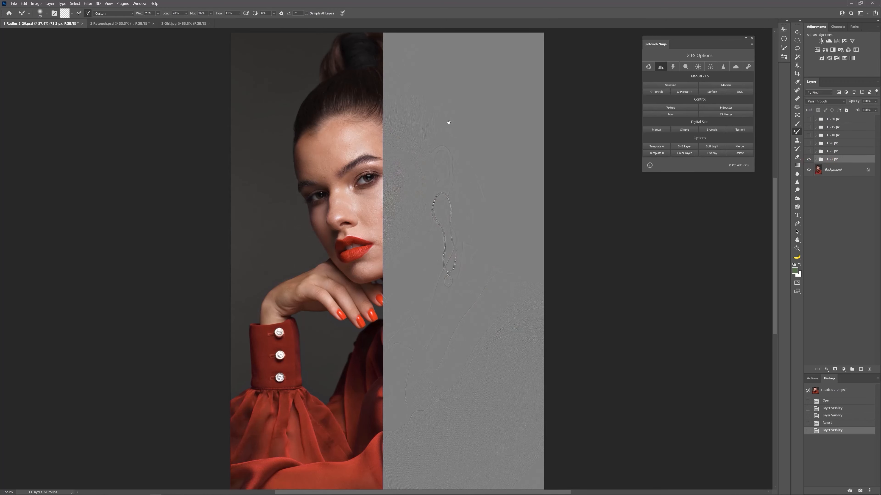
{"action": "scroll", "coordinate": [397, 180], "scroll_direction": "up", "scroll_amount": 5}
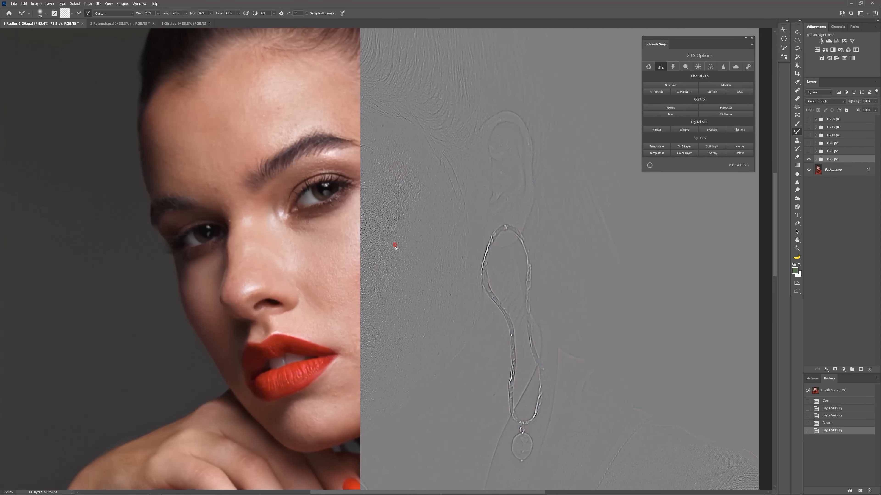
{"action": "left_click_drag", "start_coordinate": [395, 245], "coordinate": [391, 253]}
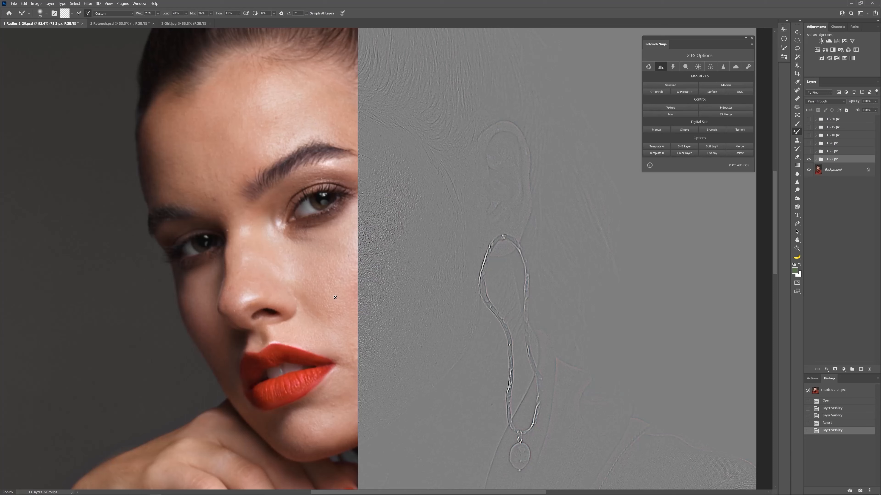
Step: Hide the FS 2 px group and show the FS 5 px group to examine its frequency split
{"action": "left_click", "coordinate": [809, 159]}
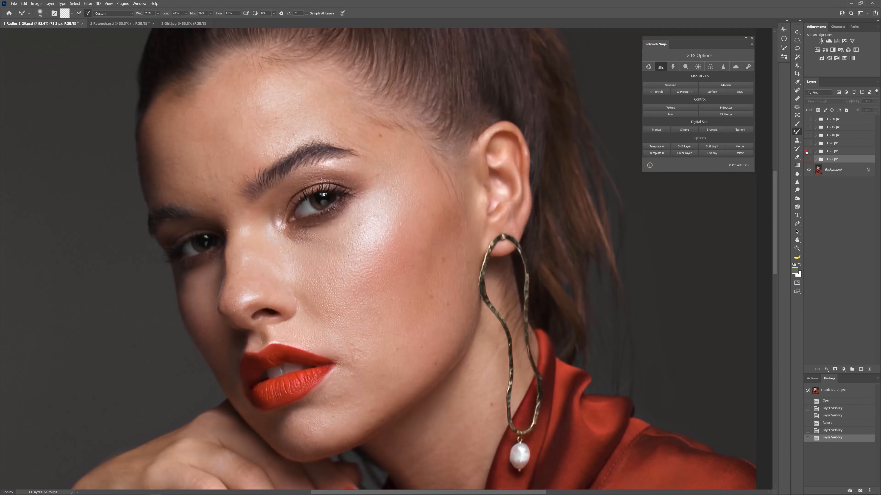
{"action": "left_click", "coordinate": [809, 152]}
{"action": "left_click", "coordinate": [832, 151]}
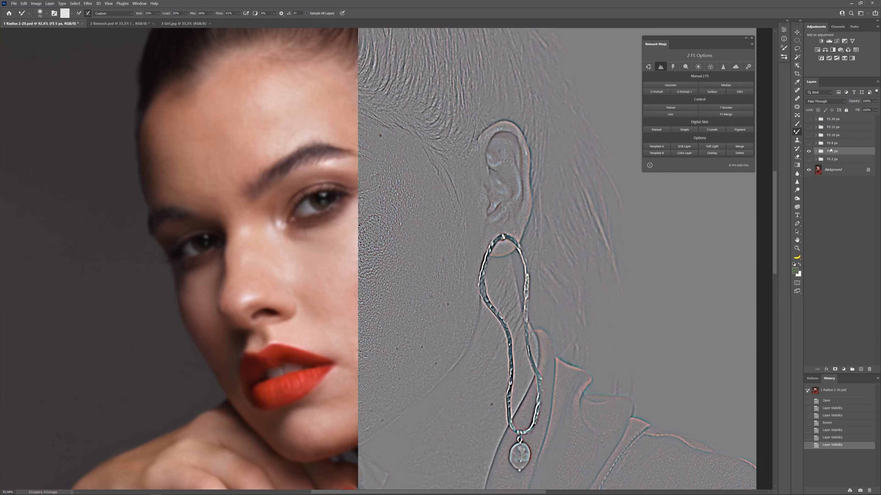
Step: Replace the visible FS 5 px group with the FS 8 px group to examine its frequency split
{"action": "left_click", "coordinate": [808, 151]}
{"action": "left_click", "coordinate": [809, 143]}
{"action": "left_click", "coordinate": [808, 151]}
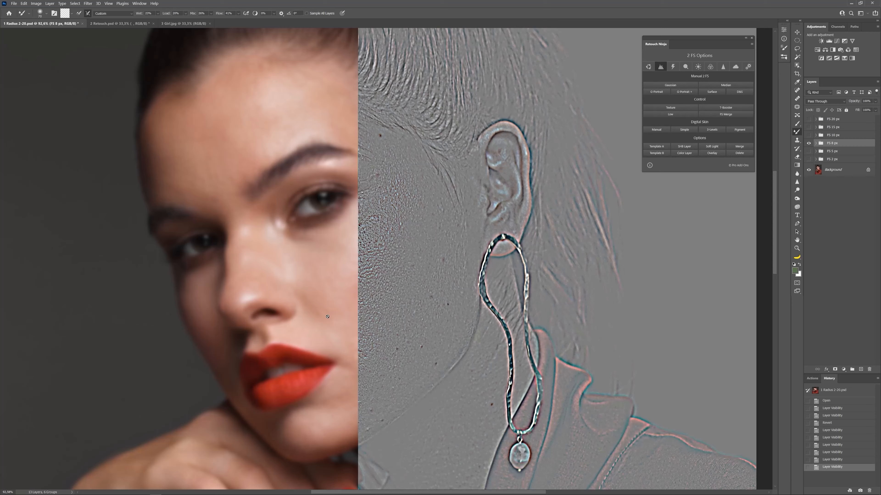
Step: Revert the document and briefly display the FS 10 px group to examine its frequency split
{"action": "key", "text": "F12"}
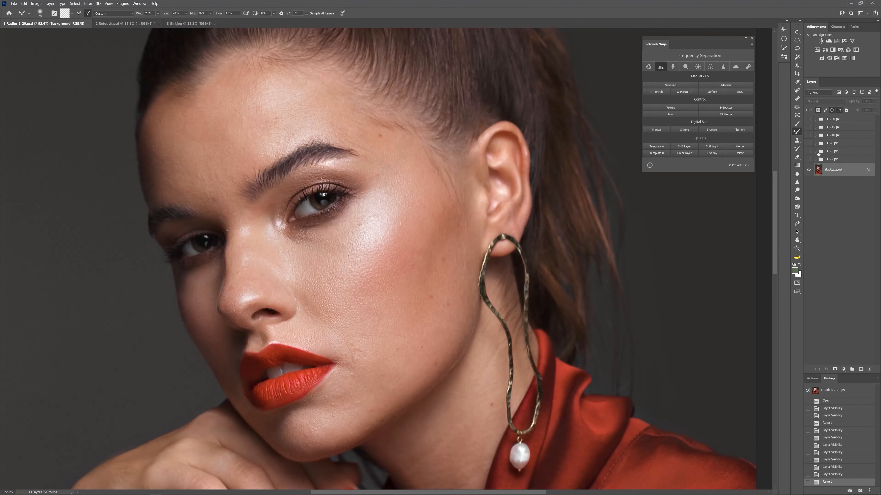
{"action": "left_click", "coordinate": [808, 135]}
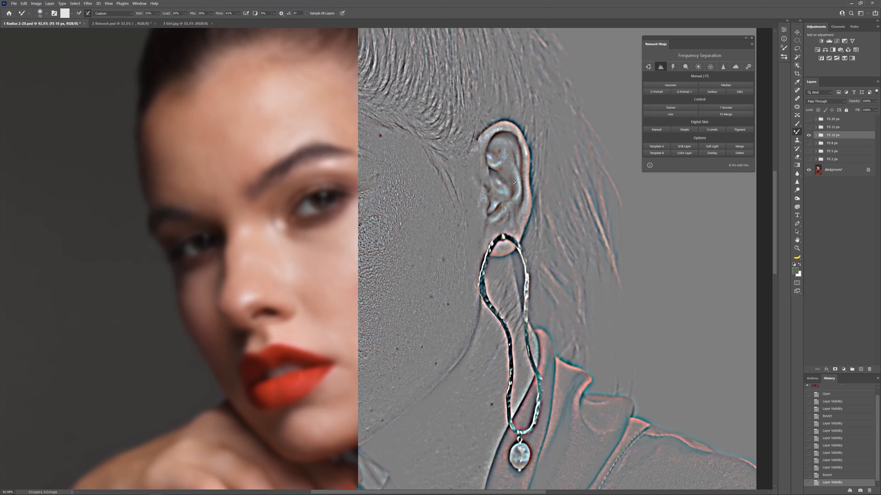
{"action": "left_click", "coordinate": [808, 134]}
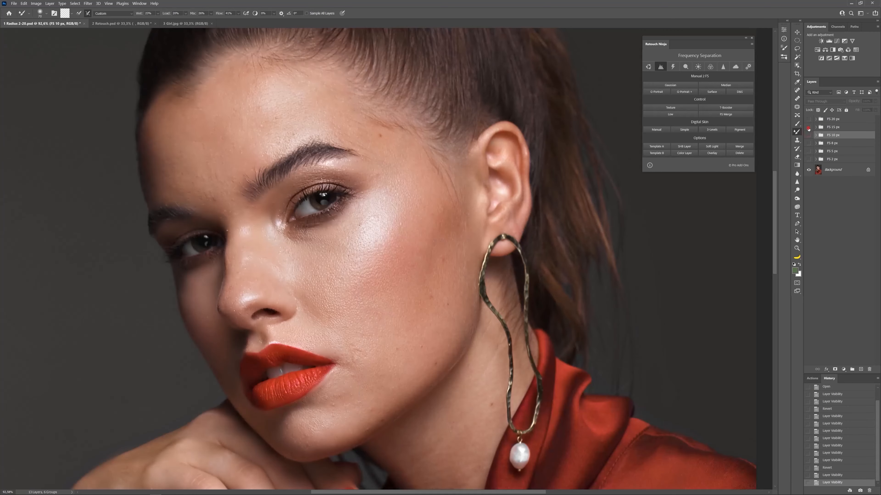
Step: Show only the FS 15 px group above the background and select it
{"action": "left_click_drag", "start_coordinate": [808, 134], "coordinate": [808, 127]}
{"action": "left_click", "coordinate": [809, 135]}
{"action": "left_click", "coordinate": [830, 128]}
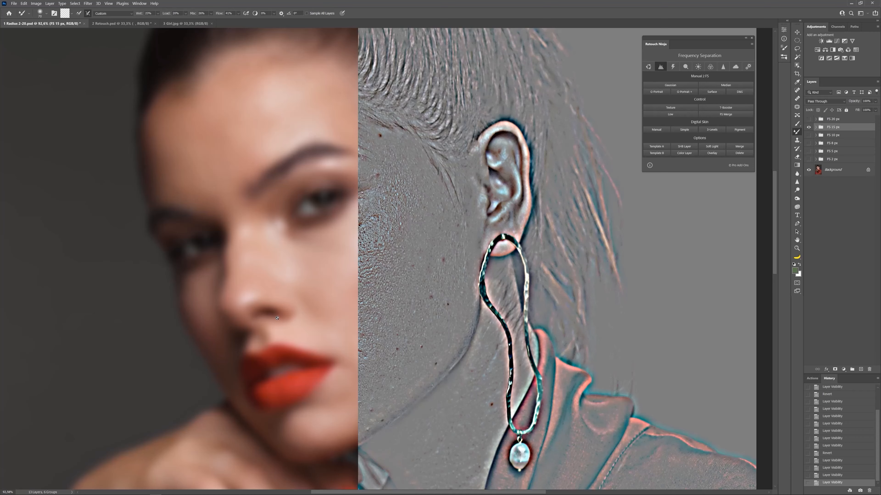
Step: Expand the FS 15 px group, hide its Texture layer and select its Low layer
{"action": "left_click", "coordinate": [816, 128]}
{"action": "left_click", "coordinate": [809, 137]}
{"action": "left_click", "coordinate": [833, 151]}
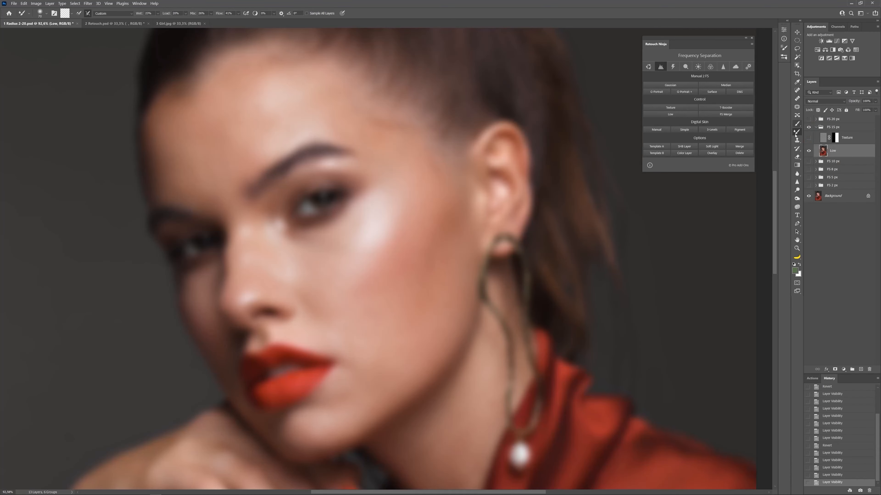
Step: Blend the cheek and temple tones on the FS 15 px Low layer with the Mixer Brush, varying its size
{"action": "key", "text": "bracketright"}
{"action": "key", "text": "bracketright"}
{"action": "key", "text": "bracketright"}
{"action": "key", "text": "bracketright"}
{"action": "key", "text": "bracketright"}
{"action": "key", "text": "bracketright"}
{"action": "key", "text": "bracketright"}
{"action": "key", "text": "bracketright"}
{"action": "key", "text": "bracketright"}
{"action": "key", "text": "bracketright"}
{"action": "key", "text": "bracketleft"}
{"action": "key", "text": "bracketleft"}
{"action": "left_click_drag", "start_coordinate": [338, 288], "coordinate": [346, 333]}
{"action": "key", "text": "bracketright"}
{"action": "key", "text": "bracketright"}
{"action": "left_click_drag", "start_coordinate": [381, 289], "coordinate": [373, 315]}
{"action": "left_click_drag", "start_coordinate": [427, 274], "coordinate": [425, 290]}
{"action": "key", "text": "bracketleft"}
{"action": "key", "text": "bracketleft"}
{"action": "left_click_drag", "start_coordinate": [445, 218], "coordinate": [438, 239]}
{"action": "left_click_drag", "start_coordinate": [324, 278], "coordinate": [316, 287]}
Step: Smooth the skin under the eye and along the nose with a smaller Mixer Brush
{"action": "key", "text": "bracketleft"}
{"action": "left_click_drag", "start_coordinate": [344, 245], "coordinate": [303, 265]}
{"action": "key", "text": "bracketleft"}
{"action": "left_click_drag", "start_coordinate": [295, 264], "coordinate": [296, 271]}
{"action": "left_click_drag", "start_coordinate": [256, 242], "coordinate": [255, 253]}
{"action": "left_click_drag", "start_coordinate": [274, 265], "coordinate": [273, 272]}
Step: Enlarge the Mixer Brush and smooth the tones on the forehead
{"action": "key", "text": "bracketright"}
{"action": "key", "text": "bracketright"}
{"action": "left_click_drag", "start_coordinate": [247, 155], "coordinate": [247, 148]}
{"action": "mouse_move", "coordinate": [247, 142]}
{"action": "left_mouse_down"}
{"action": "mouse_move", "coordinate": [250, 128]}
{"action": "mouse_move", "coordinate": [241, 153]}
{"action": "left_mouse_up"}
{"action": "key", "text": "bracketright"}
{"action": "left_click_drag", "start_coordinate": [222, 122], "coordinate": [217, 133]}
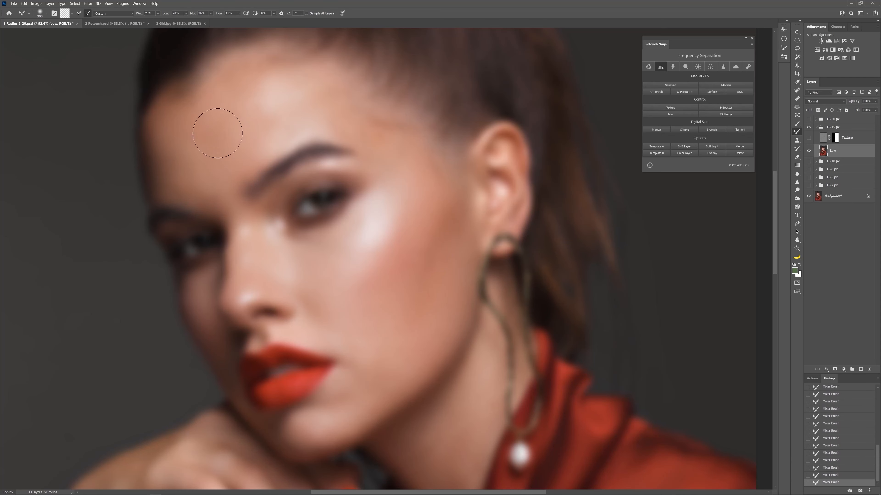
Step: Smooth the remaining uneven areas of the FS 15 px Low layer with the Mixer Brush at varying sizes
{"action": "scroll", "coordinate": [217, 147], "scroll_direction": "down", "scroll_amount": 3}
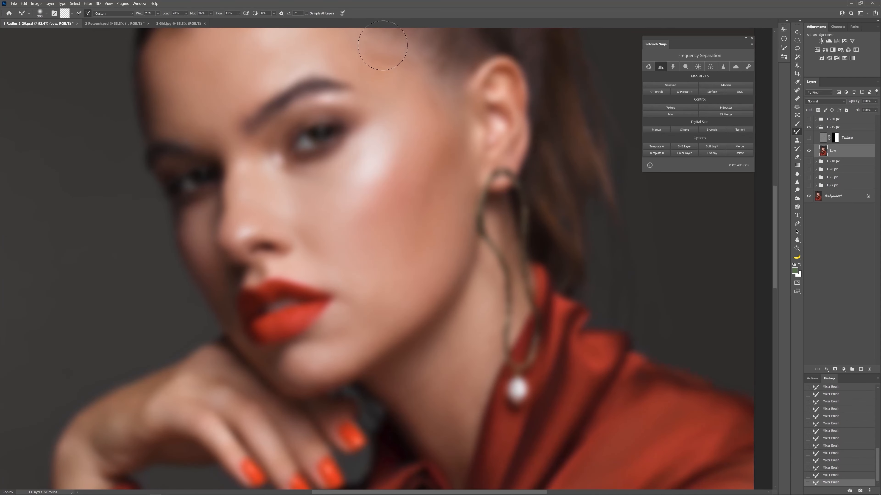
{"action": "key", "text": "bracketleft"}
{"action": "key", "text": "bracketleft"}
{"action": "key", "text": "bracketright"}
{"action": "key", "text": "bracketright"}
{"action": "key", "text": "bracketleft"}
{"action": "key", "text": "bracketleft"}
{"action": "key", "text": "bracketleft"}
{"action": "scroll", "coordinate": [467, 384], "scroll_direction": "down", "scroll_amount": 3}
{"action": "key", "text": "bracketright"}
{"action": "key", "text": "bracketright"}
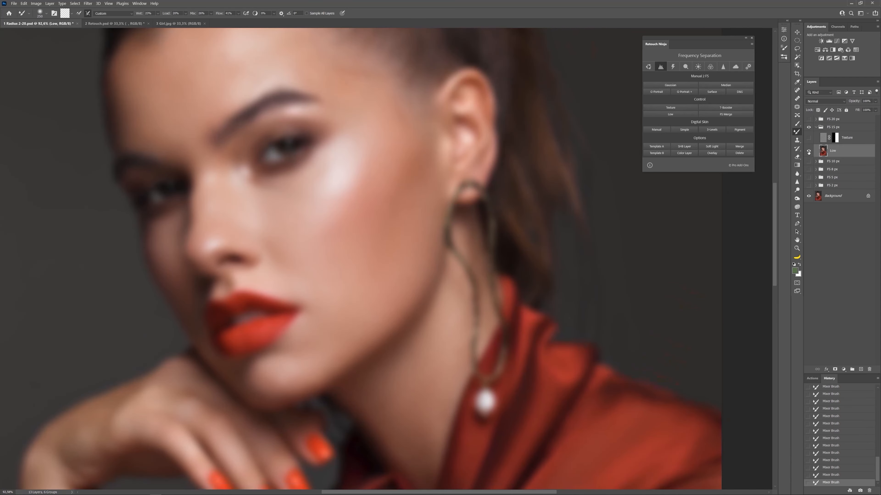
Step: Show the FS 15 px Texture layer again, collapse the group, and display the FS 20 px group in its place
{"action": "left_click", "coordinate": [809, 137]}
{"action": "left_click", "coordinate": [815, 127]}
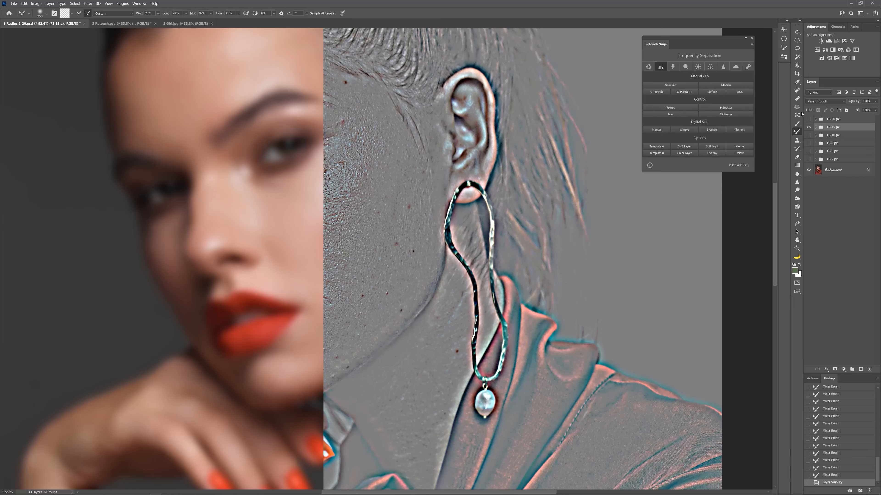
{"action": "left_click", "coordinate": [809, 127]}
{"action": "left_click", "coordinate": [809, 120]}
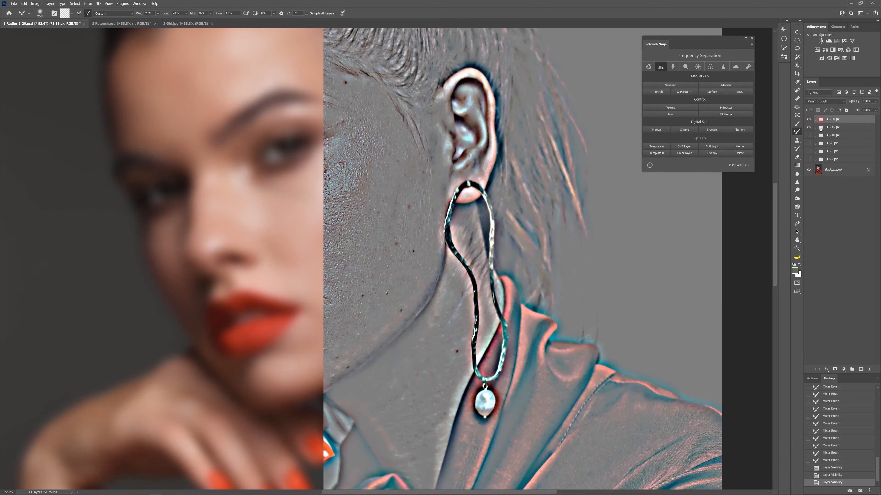
{"action": "left_click", "coordinate": [809, 127]}
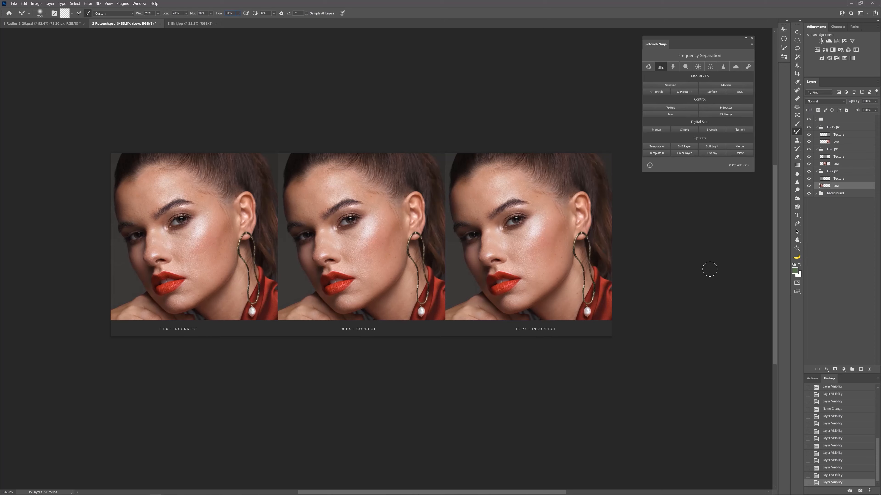
Step: Hide the Texture layer of the FS 2 px group in the 2 Retouch.psd comparison, working on the 2 PX portrait
{"action": "scroll", "coordinate": [171, 238], "scroll_direction": "down", "scroll_amount": 1}
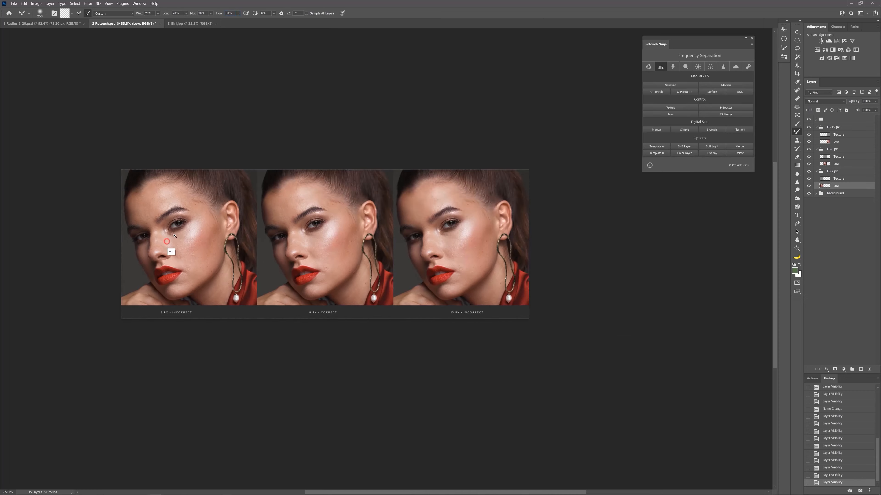
{"action": "scroll", "coordinate": [171, 239], "scroll_direction": "up", "scroll_amount": 5}
{"action": "left_click_drag", "start_coordinate": [208, 236], "coordinate": [358, 222]}
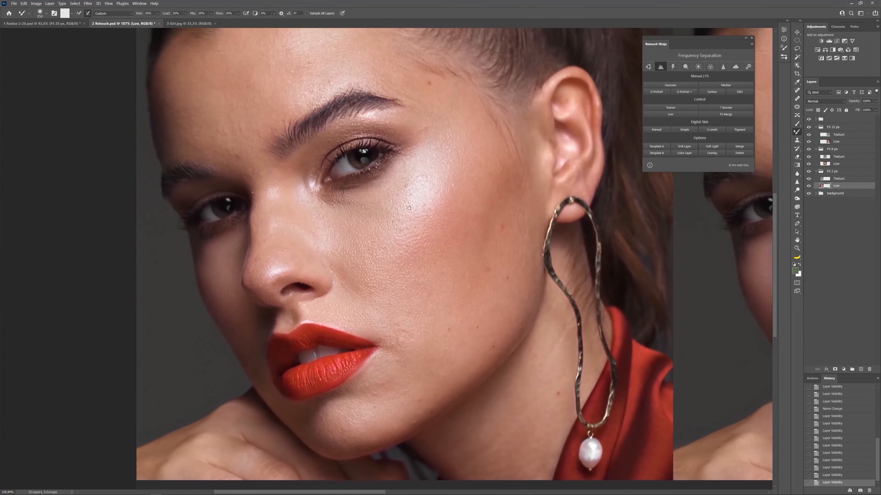
{"action": "scroll", "coordinate": [397, 218], "scroll_direction": "down", "scroll_amount": 1}
{"action": "left_click", "coordinate": [809, 179]}
Step: Blend the cheek and under-eye tones of the 2 PX portrait on its Low layer with the Mixer Brush
{"action": "mouse_move", "coordinate": [377, 293]}
{"action": "left_mouse_down"}
{"action": "mouse_move", "coordinate": [406, 307]}
{"action": "mouse_move", "coordinate": [401, 345]}
{"action": "mouse_move", "coordinate": [408, 333]}
{"action": "mouse_move", "coordinate": [414, 351]}
{"action": "mouse_move", "coordinate": [392, 363]}
{"action": "mouse_move", "coordinate": [395, 333]}
{"action": "left_mouse_up"}
{"action": "key", "text": "bracketright"}
{"action": "key", "text": "bracketleft"}
{"action": "key", "text": "bracketleft"}
{"action": "key", "text": "bracketleft"}
{"action": "key", "text": "bracketright"}
{"action": "key", "text": "bracketright"}
{"action": "key", "text": "bracketright"}
{"action": "left_click_drag", "start_coordinate": [369, 273], "coordinate": [366, 304]}
{"action": "key", "text": "bracketright"}
{"action": "key", "text": "bracketright"}
{"action": "mouse_move", "coordinate": [418, 218]}
{"action": "left_mouse_down"}
{"action": "mouse_move", "coordinate": [424, 196]}
{"action": "mouse_move", "coordinate": [441, 207]}
{"action": "mouse_move", "coordinate": [423, 193]}
{"action": "mouse_move", "coordinate": [374, 227]}
{"action": "mouse_move", "coordinate": [357, 251]}
{"action": "left_mouse_up"}
{"action": "key", "text": "bracketleft"}
{"action": "key", "text": "bracketleft"}
{"action": "key", "text": "bracketleft"}
{"action": "key", "text": "bracketright"}
{"action": "mouse_move", "coordinate": [357, 251]}
{"action": "left_mouse_down"}
{"action": "mouse_move", "coordinate": [325, 218]}
{"action": "mouse_move", "coordinate": [337, 251]}
{"action": "left_mouse_up"}
{"action": "mouse_move", "coordinate": [399, 264]}
{"action": "left_mouse_down"}
{"action": "mouse_move", "coordinate": [399, 287]}
{"action": "mouse_move", "coordinate": [414, 298]}
{"action": "left_mouse_up"}
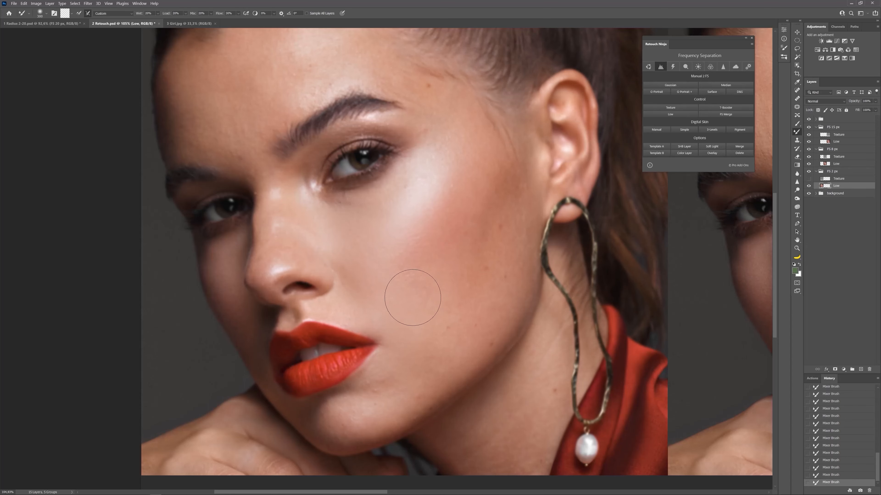
Step: Smooth the lower cheek, jaw and the area in front of the ear with the Mixer Brush at varying sizes
{"action": "key", "text": "bracketright"}
{"action": "key", "text": "bracketright"}
{"action": "key", "text": "bracketleft"}
{"action": "key", "text": "bracketleft"}
{"action": "key", "text": "bracketleft"}
{"action": "key", "text": "bracketleft"}
{"action": "key", "text": "bracketright"}
{"action": "mouse_move", "coordinate": [459, 307]}
{"action": "left_mouse_down"}
{"action": "mouse_move", "coordinate": [443, 352]}
{"action": "mouse_move", "coordinate": [461, 326]}
{"action": "mouse_move", "coordinate": [446, 345]}
{"action": "mouse_move", "coordinate": [448, 320]}
{"action": "left_mouse_up"}
{"action": "key", "text": "bracketleft"}
{"action": "key", "text": "bracketleft"}
{"action": "key", "text": "bracketleft"}
{"action": "key", "text": "bracketleft"}
{"action": "left_click_drag", "start_coordinate": [493, 334], "coordinate": [491, 342]}
{"action": "key", "text": "bracketright"}
{"action": "key", "text": "bracketright"}
{"action": "key", "text": "bracketright"}
{"action": "key", "text": "bracketright"}
{"action": "mouse_move", "coordinate": [508, 281]}
{"action": "left_mouse_down"}
{"action": "mouse_move", "coordinate": [495, 265]}
{"action": "mouse_move", "coordinate": [506, 222]}
{"action": "mouse_move", "coordinate": [490, 238]}
{"action": "mouse_move", "coordinate": [503, 208]}
{"action": "left_mouse_up"}
Step: Smooth the skin between the nose and the mouth corner with a smaller Mixer Brush
{"action": "key", "text": "bracketright"}
{"action": "key", "text": "bracketleft"}
{"action": "key", "text": "bracketleft"}
{"action": "key", "text": "bracketleft"}
{"action": "key", "text": "bracketleft"}
{"action": "key", "text": "bracketleft"}
{"action": "key", "text": "bracketleft"}
{"action": "key", "text": "bracketright"}
{"action": "key", "text": "bracketright"}
{"action": "key", "text": "bracketright"}
{"action": "left_click_drag", "start_coordinate": [351, 312], "coordinate": [349, 274]}
{"action": "key", "text": "bracketleft"}
{"action": "key", "text": "bracketright"}
{"action": "key", "text": "bracketright"}
Step: Smooth the forehead of the 2 PX portrait and blend away the spot at the temple with the Mixer Brush
{"action": "left_click_drag", "start_coordinate": [423, 207], "coordinate": [481, 266]}
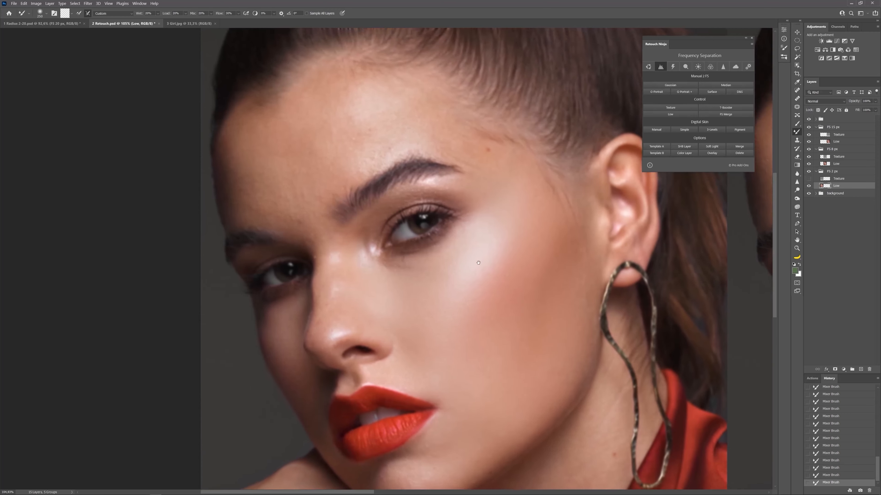
{"action": "key", "text": "bracketright"}
{"action": "key", "text": "bracketright"}
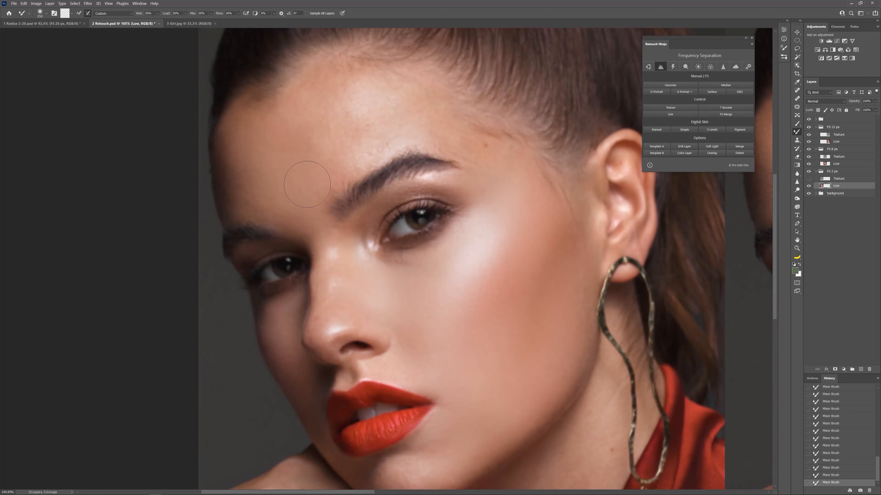
{"action": "key", "text": "bracketleft"}
{"action": "key", "text": "bracketright"}
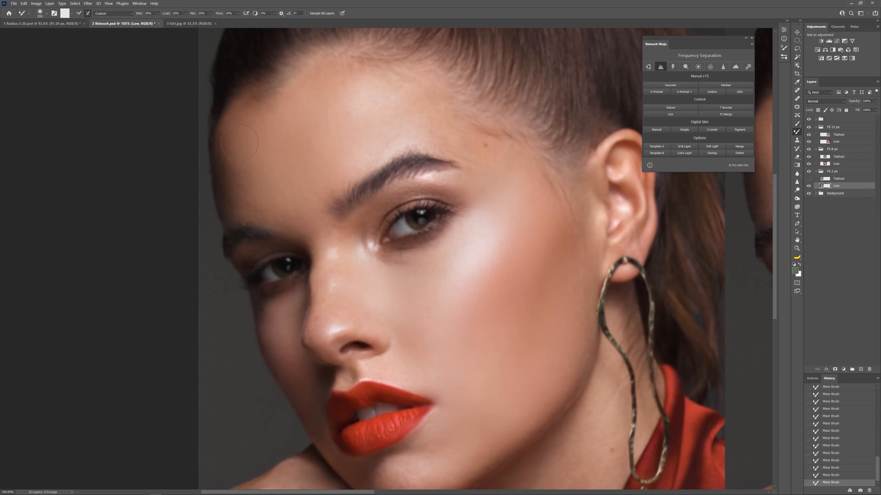
{"action": "key", "text": "bracketright"}
{"action": "key", "text": "bracketright"}
{"action": "key", "text": "bracketleft"}
{"action": "key", "text": "bracketleft"}
{"action": "key", "text": "bracketleft"}
{"action": "key", "text": "bracketleft"}
{"action": "key", "text": "bracketright"}
{"action": "left_click_drag", "start_coordinate": [482, 147], "coordinate": [488, 152]}
{"action": "left_click_drag", "start_coordinate": [454, 119], "coordinate": [448, 136]}
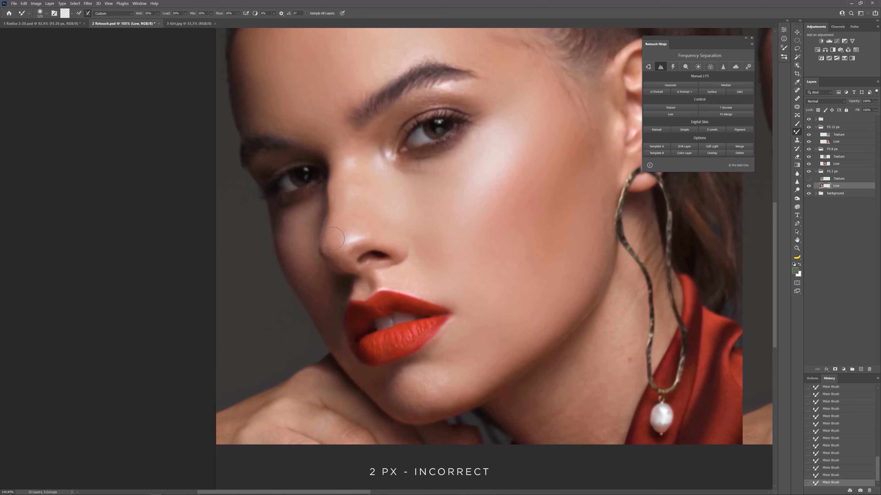
Step: Blend the tones on the nose, chin and lower face of the 2 PX portrait with the Mixer Brush
{"action": "key", "text": "bracketright"}
{"action": "key", "text": "bracketright"}
{"action": "key", "text": "bracketright"}
{"action": "key", "text": "bracketright"}
{"action": "key", "text": "bracketleft"}
{"action": "key", "text": "bracketleft"}
{"action": "key", "text": "bracketleft"}
{"action": "key", "text": "bracketleft"}
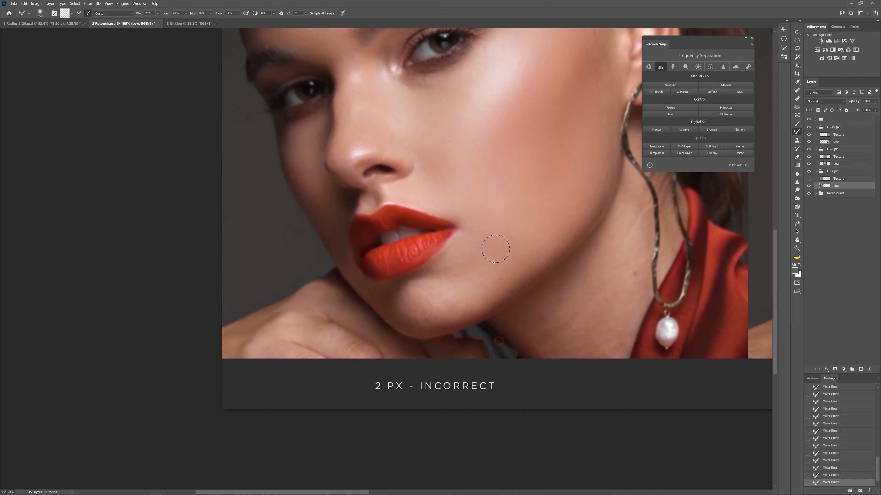
{"action": "mouse_move", "coordinate": [459, 266]}
{"action": "left_mouse_down"}
{"action": "mouse_move", "coordinate": [440, 274]}
{"action": "mouse_move", "coordinate": [469, 284]}
{"action": "mouse_move", "coordinate": [422, 301]}
{"action": "mouse_move", "coordinate": [448, 287]}
{"action": "mouse_move", "coordinate": [414, 296]}
{"action": "mouse_move", "coordinate": [429, 313]}
{"action": "mouse_move", "coordinate": [437, 300]}
{"action": "mouse_move", "coordinate": [460, 304]}
{"action": "mouse_move", "coordinate": [504, 273]}
{"action": "mouse_move", "coordinate": [498, 294]}
{"action": "mouse_move", "coordinate": [535, 264]}
{"action": "mouse_move", "coordinate": [413, 300]}
{"action": "mouse_move", "coordinate": [415, 285]}
{"action": "mouse_move", "coordinate": [414, 318]}
{"action": "mouse_move", "coordinate": [450, 313]}
{"action": "mouse_move", "coordinate": [363, 290]}
{"action": "mouse_move", "coordinate": [385, 301]}
{"action": "mouse_move", "coordinate": [387, 290]}
{"action": "mouse_move", "coordinate": [346, 254]}
{"action": "mouse_move", "coordinate": [357, 275]}
{"action": "mouse_move", "coordinate": [330, 187]}
{"action": "left_mouse_up"}
{"action": "key", "text": "bracketleft"}
{"action": "key", "text": "bracketleft"}
{"action": "key", "text": "bracketleft"}
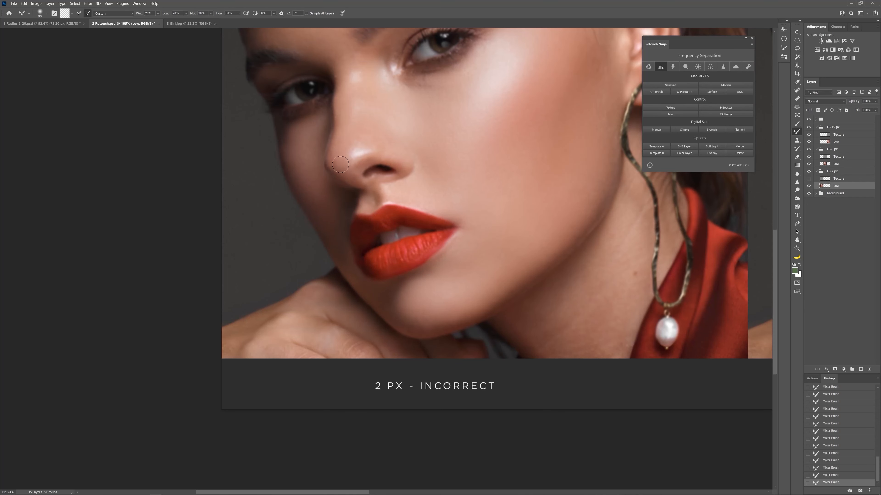
{"action": "key", "text": "bracketright"}
{"action": "key", "text": "bracketright"}
{"action": "key", "text": "bracketright"}
Step: Show and select the Texture layer of the FS 2 px group
{"action": "left_click", "coordinate": [836, 179]}
{"action": "mouse_move", "coordinate": [495, 139]}
{"action": "left_mouse_down"}
{"action": "mouse_move", "coordinate": [454, 220]}
{"action": "mouse_move", "coordinate": [426, 239]}
{"action": "left_mouse_up"}
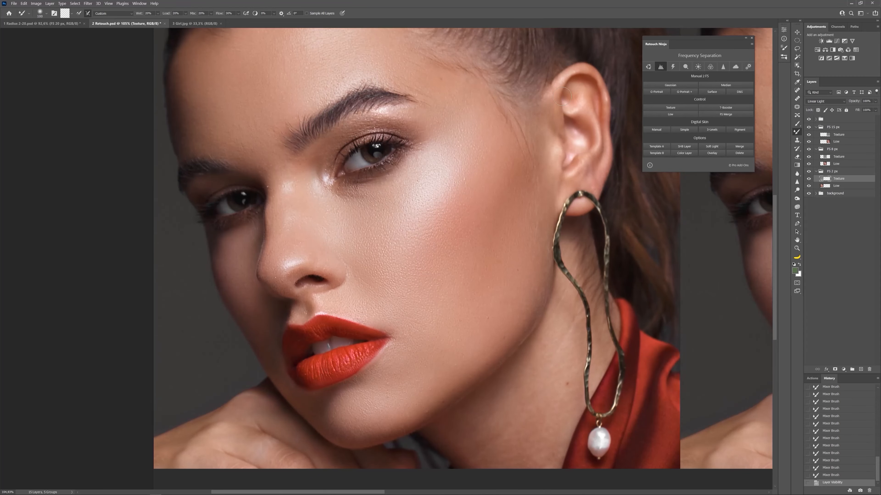
{"action": "left_click_drag", "start_coordinate": [443, 195], "coordinate": [448, 204]}
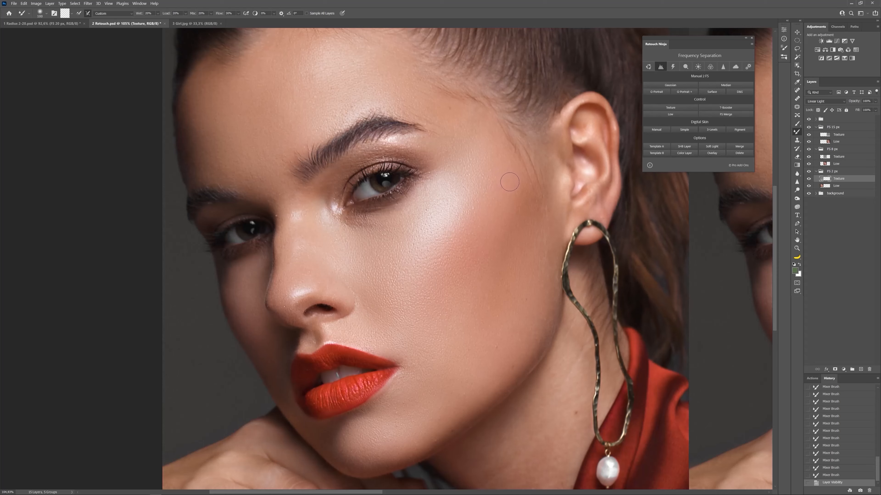
Step: Clone clean texture over the spots on the cheekbone of the 2 PX portrait with a smaller Clone Stamp
{"action": "left_click", "coordinate": [797, 140]}
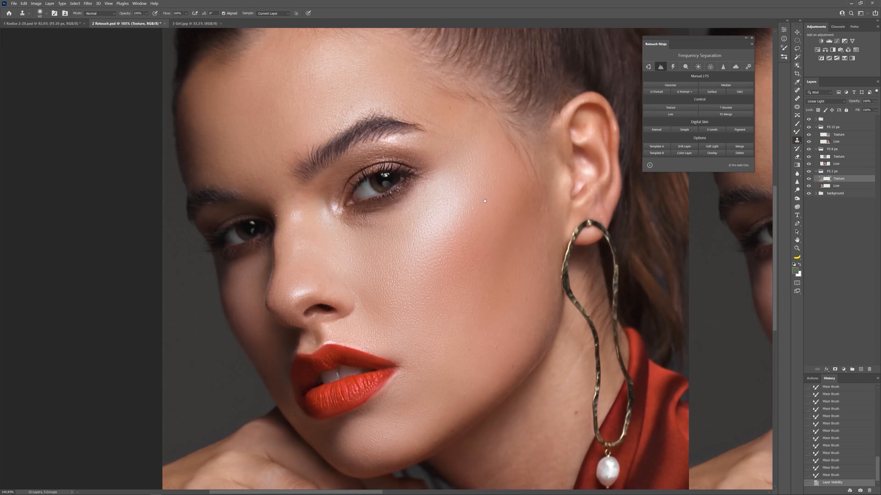
{"action": "left_click_drag", "start_coordinate": [472, 222], "coordinate": [493, 197]}
{"action": "key", "text": "bracketleft"}
{"action": "key", "text": "bracketleft"}
{"action": "key", "text": "bracketleft"}
{"action": "key", "text": "bracketleft"}
{"action": "key", "text": "bracketleft"}
{"action": "key", "text": "bracketleft"}
{"action": "key", "text": "bracketleft"}
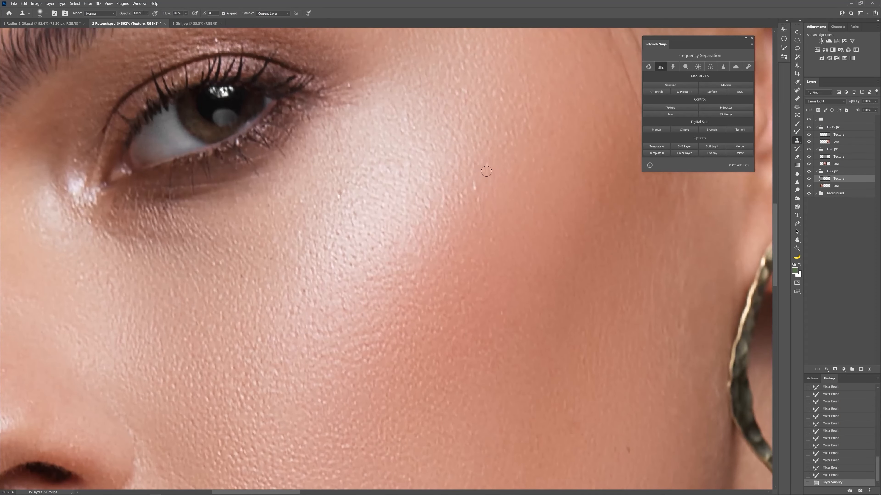
{"action": "left_click", "coordinate": [483, 160], "text": "alt"}
{"action": "left_click", "coordinate": [474, 189]}
{"action": "left_click", "coordinate": [502, 198]}
{"action": "left_click_drag", "start_coordinate": [490, 214], "coordinate": [555, 230]}
{"action": "left_click", "coordinate": [397, 228], "text": "alt"}
{"action": "left_click", "coordinate": [403, 211]}
Step: Clone nearby skin texture over the dark spots on the cheek below the eye
{"action": "left_click_drag", "start_coordinate": [338, 354], "coordinate": [405, 278]}
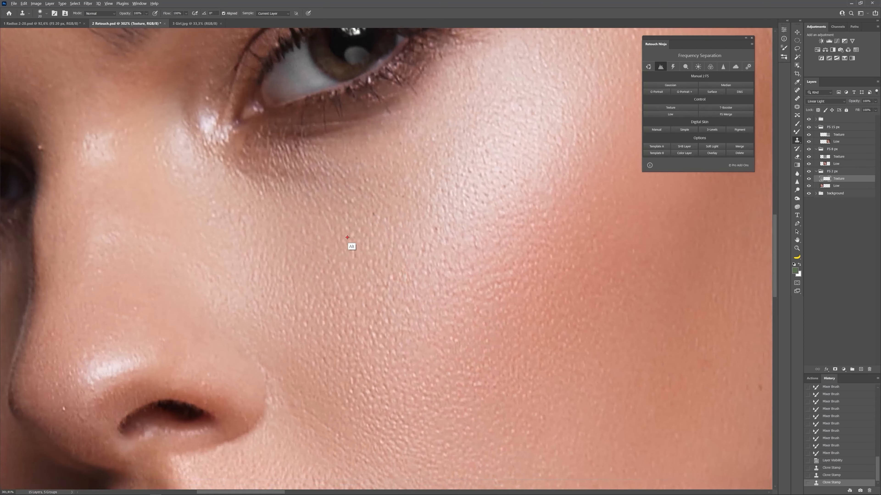
{"action": "left_click", "coordinate": [347, 238], "text": "alt"}
{"action": "left_click", "coordinate": [374, 216]}
{"action": "left_click", "coordinate": [423, 274], "text": "alt"}
{"action": "left_click", "coordinate": [437, 228]}
{"action": "left_click", "coordinate": [429, 181], "text": "alt"}
{"action": "left_click", "coordinate": [405, 197]}
{"action": "left_click", "coordinate": [431, 129], "text": "alt"}
{"action": "left_click", "coordinate": [416, 145]}
Step: Remove the small moles on the outer cheek of the 2 PX portrait by cloning adjacent skin texture
{"action": "mouse_move", "coordinate": [685, 316]}
{"action": "left_mouse_down"}
{"action": "mouse_move", "coordinate": [476, 254]}
{"action": "mouse_move", "coordinate": [482, 241]}
{"action": "left_mouse_up"}
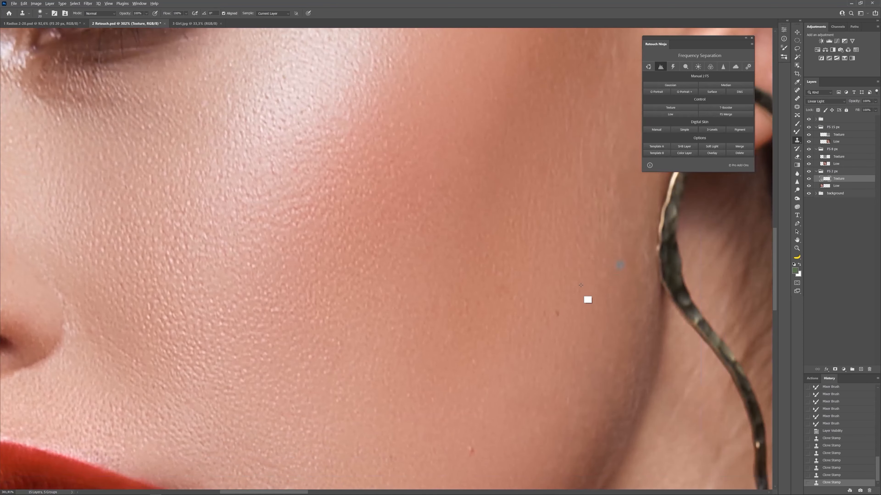
{"action": "left_click", "coordinate": [570, 268], "text": "alt"}
{"action": "left_click", "coordinate": [558, 314]}
{"action": "left_click_drag", "start_coordinate": [508, 440], "coordinate": [557, 253]}
{"action": "left_click", "coordinate": [550, 234], "text": "alt"}
{"action": "left_click", "coordinate": [520, 265]}
{"action": "left_click", "coordinate": [475, 241], "text": "alt"}
{"action": "left_click", "coordinate": [442, 273]}
{"action": "left_click", "coordinate": [476, 251], "text": "alt"}
{"action": "left_click", "coordinate": [465, 269]}
Step: Clone clean skin texture over the remaining spots on the lower cheek and along the jaw
{"action": "left_click_drag", "start_coordinate": [489, 335], "coordinate": [537, 235]}
{"action": "left_click", "coordinate": [536, 232], "text": "alt"}
{"action": "left_click", "coordinate": [497, 266]}
{"action": "left_click", "coordinate": [535, 257], "text": "alt"}
{"action": "left_click", "coordinate": [479, 303]}
{"action": "left_click", "coordinate": [489, 236]}
{"action": "left_click_drag", "start_coordinate": [467, 334], "coordinate": [536, 259]}
{"action": "left_click", "coordinate": [499, 266], "text": "alt"}
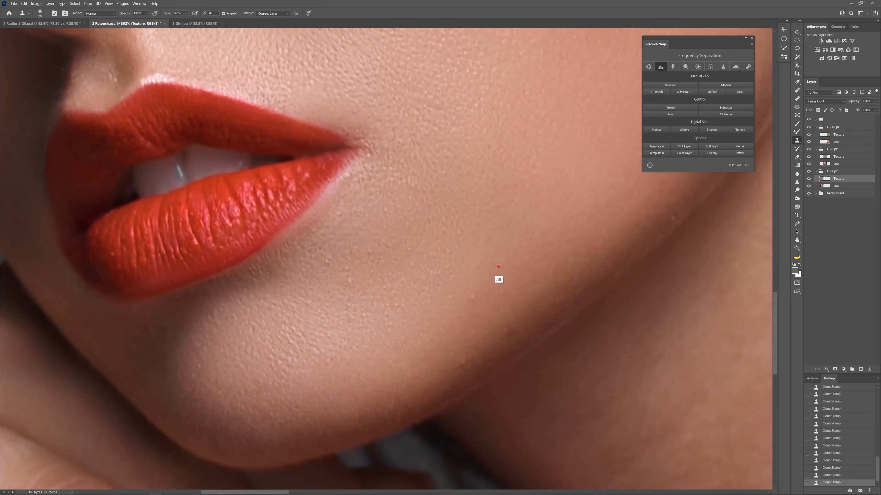
{"action": "left_click", "coordinate": [482, 312], "text": "alt"}
{"action": "left_click", "coordinate": [452, 362]}
Step: Select the Low layer of the FS 15 px group and hide that group's Texture layer
{"action": "left_click_drag", "start_coordinate": [537, 218], "coordinate": [517, 244]}
{"action": "left_click_drag", "start_coordinate": [551, 191], "coordinate": [447, 302]}
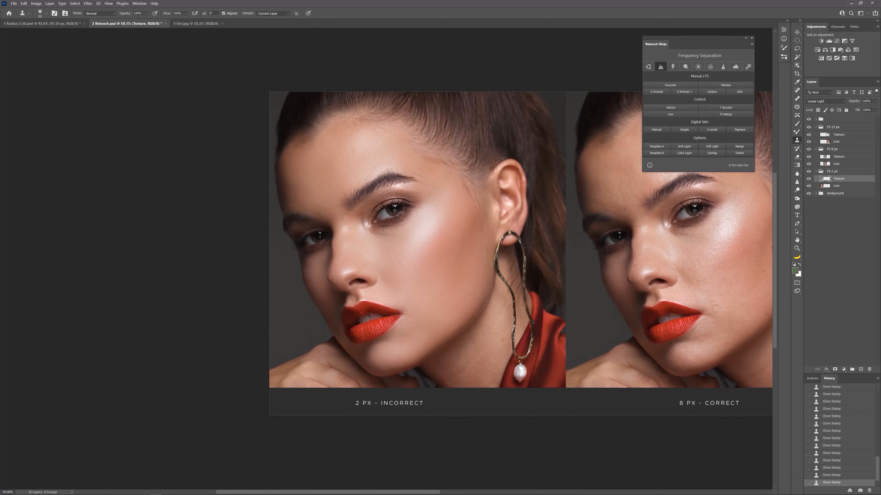
{"action": "left_click", "coordinate": [824, 140]}
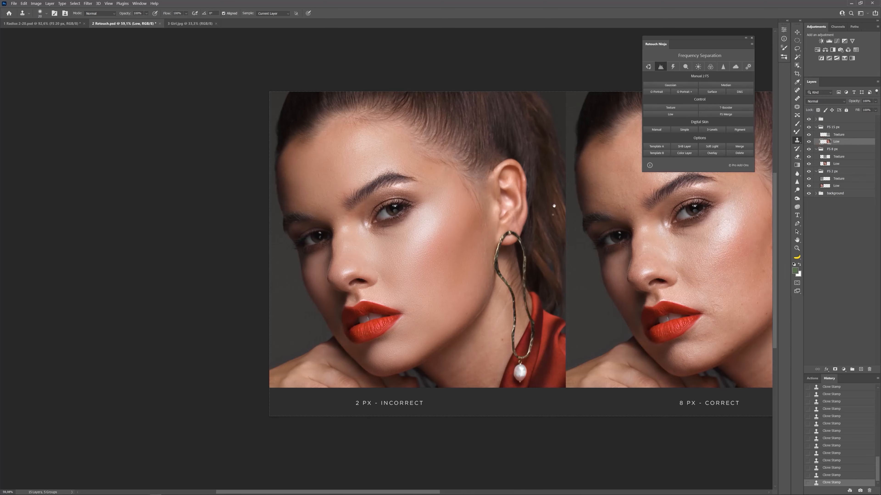
{"action": "left_click_drag", "start_coordinate": [554, 204], "coordinate": [223, 199]}
{"action": "left_click_drag", "start_coordinate": [543, 233], "coordinate": [273, 240]}
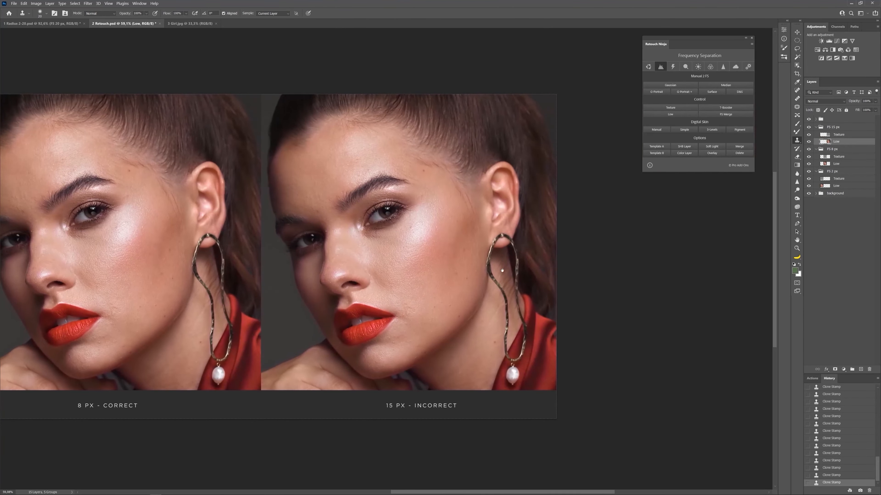
{"action": "mouse_move", "coordinate": [414, 271]}
{"action": "left_mouse_down"}
{"action": "mouse_move", "coordinate": [434, 260]}
{"action": "mouse_move", "coordinate": [424, 263]}
{"action": "left_mouse_up"}
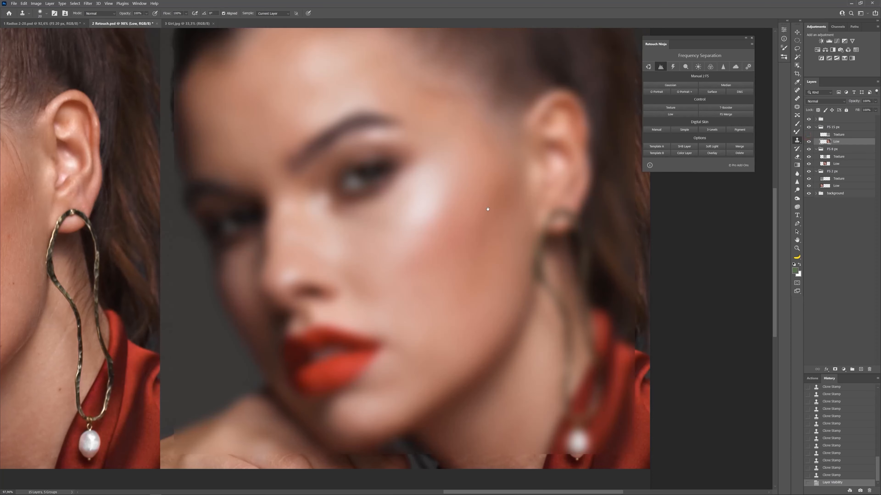
{"action": "scroll", "coordinate": [482, 222], "scroll_direction": "down", "scroll_amount": 3}
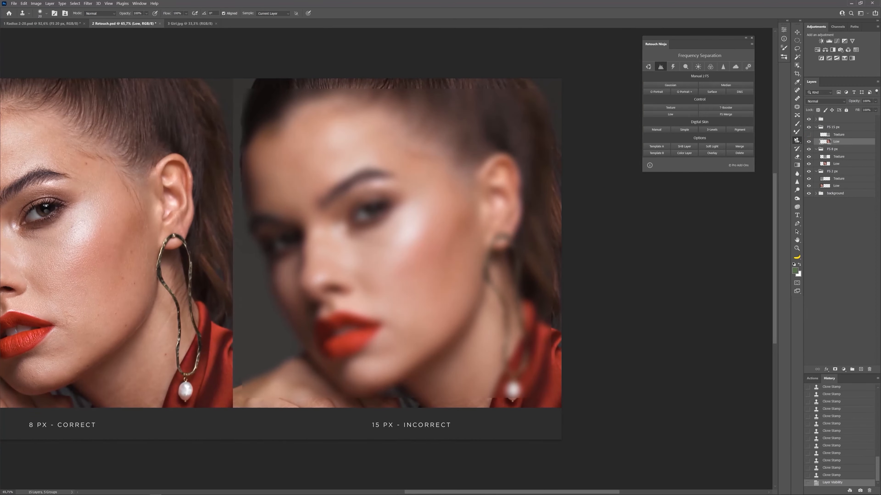
Step: Smooth the cheek, temple and forehead of the 15 PX portrait on the Low layer with the Mixer Brush
{"action": "left_click", "coordinate": [797, 131]}
{"action": "mouse_move", "coordinate": [399, 265]}
{"action": "left_mouse_down"}
{"action": "mouse_move", "coordinate": [380, 289]}
{"action": "mouse_move", "coordinate": [403, 271]}
{"action": "mouse_move", "coordinate": [445, 284]}
{"action": "mouse_move", "coordinate": [448, 255]}
{"action": "left_mouse_up"}
{"action": "key", "text": "["}
{"action": "left_click_drag", "start_coordinate": [451, 225], "coordinate": [442, 170]}
{"action": "mouse_move", "coordinate": [424, 163]}
{"action": "left_mouse_down"}
{"action": "mouse_move", "coordinate": [406, 152]}
{"action": "mouse_move", "coordinate": [424, 161]}
{"action": "mouse_move", "coordinate": [417, 139]}
{"action": "mouse_move", "coordinate": [339, 150]}
{"action": "left_mouse_up"}
{"action": "mouse_move", "coordinate": [339, 150]}
{"action": "left_mouse_down"}
{"action": "mouse_move", "coordinate": [308, 187]}
{"action": "mouse_move", "coordinate": [291, 159]}
{"action": "mouse_move", "coordinate": [325, 141]}
{"action": "mouse_move", "coordinate": [336, 114]}
{"action": "mouse_move", "coordinate": [388, 139]}
{"action": "mouse_move", "coordinate": [351, 122]}
{"action": "mouse_move", "coordinate": [264, 172]}
{"action": "left_mouse_up"}
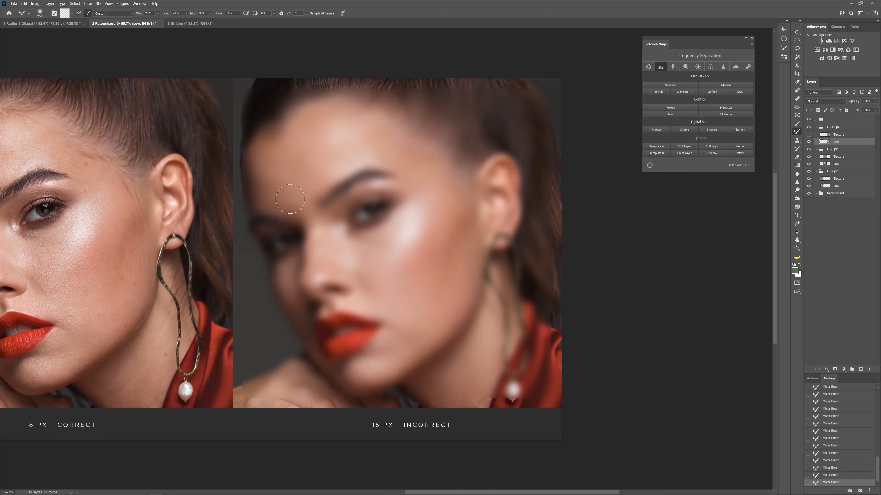
Step: Blend the remaining skin tones of the 15 PX portrait with the Mixer Brush at varying sizes
{"action": "key", "text": "]"}
{"action": "key", "text": "["}
{"action": "key", "text": "["}
{"action": "key", "text": "["}
{"action": "key", "text": "]"}
{"action": "key", "text": "]"}
{"action": "key", "text": "]"}
{"action": "key", "text": "["}
{"action": "key", "text": "["}
{"action": "key", "text": "]"}
{"action": "key", "text": "]"}
Step: Show and select the Texture layer of the FS 15 px group
{"action": "left_click", "coordinate": [827, 137]}
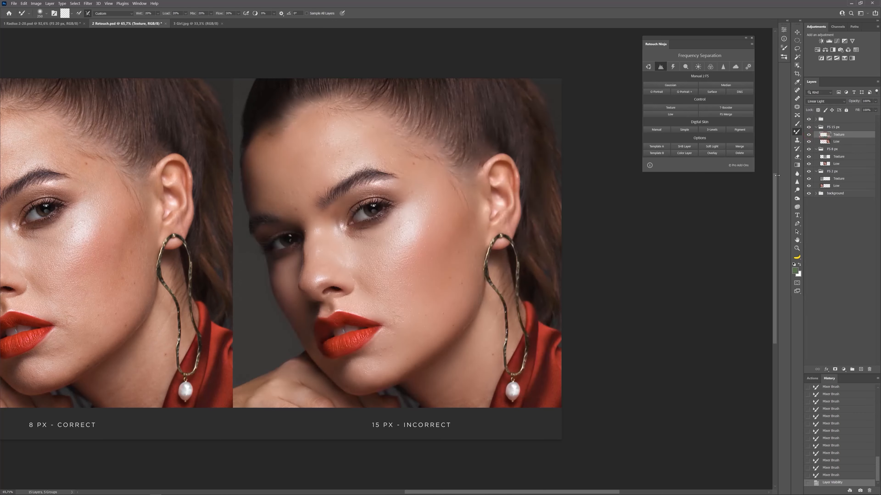
{"action": "left_click", "coordinate": [657, 128]}
{"action": "left_click", "coordinate": [658, 128]}
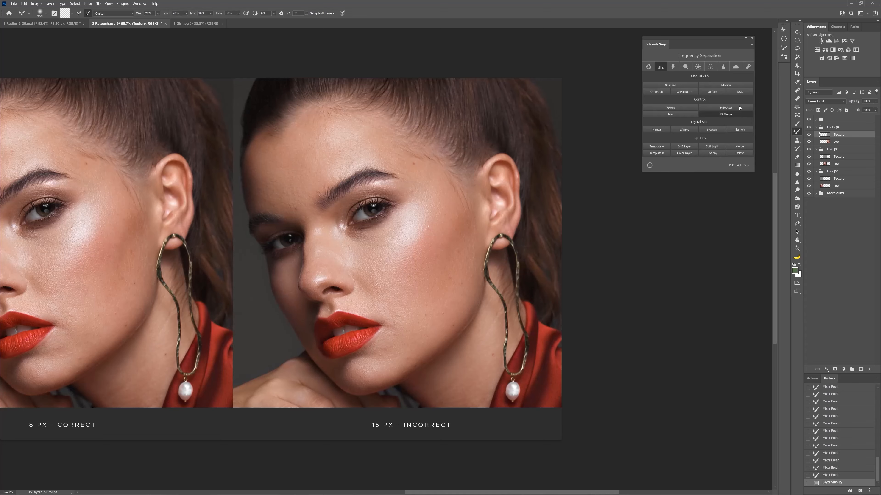
Step: Remove the moles on the outer and lower cheek of the 15 PX portrait with the Clone Stamp
{"action": "left_click", "coordinate": [797, 141]}
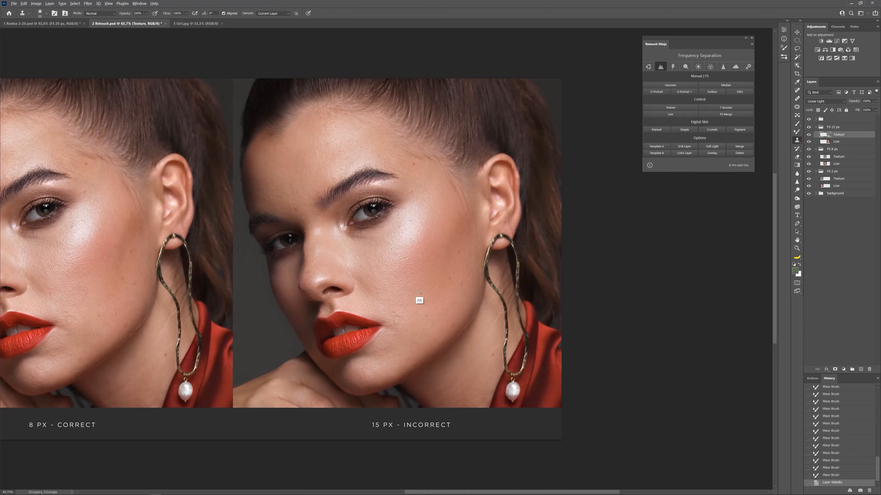
{"action": "scroll", "coordinate": [420, 293], "scroll_direction": "up", "scroll_amount": 3}
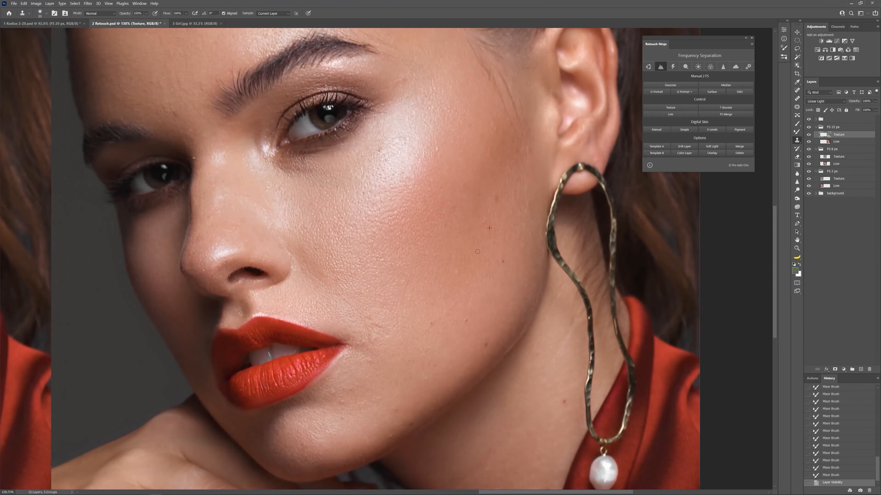
{"action": "left_click", "coordinate": [509, 244], "text": "alt"}
{"action": "left_click", "coordinate": [483, 217]}
{"action": "left_click", "coordinate": [493, 226]}
{"action": "left_click", "coordinate": [480, 288], "text": "alt"}
{"action": "left_click", "coordinate": [464, 316]}
{"action": "left_click", "coordinate": [431, 296], "text": "alt"}
{"action": "left_click_drag", "start_coordinate": [451, 288], "coordinate": [461, 290]}
{"action": "left_click", "coordinate": [449, 303]}
{"action": "left_click", "coordinate": [464, 271], "text": "alt"}
{"action": "left_click", "coordinate": [408, 305]}
Step: Clone clean texture over the blemishes beside the mouth corner of the 15 PX portrait
{"action": "left_click", "coordinate": [371, 301], "text": "alt"}
{"action": "mouse_move", "coordinate": [366, 316]}
{"action": "left_mouse_down"}
{"action": "mouse_move", "coordinate": [386, 333]}
{"action": "mouse_move", "coordinate": [373, 336]}
{"action": "mouse_move", "coordinate": [395, 331]}
{"action": "mouse_move", "coordinate": [401, 356]}
{"action": "left_mouse_up"}
{"action": "left_click", "coordinate": [400, 342], "text": "alt"}
{"action": "left_click_drag", "start_coordinate": [378, 349], "coordinate": [355, 335]}
{"action": "left_click", "coordinate": [387, 341], "text": "alt"}
{"action": "left_click_drag", "start_coordinate": [378, 342], "coordinate": [394, 357]}
{"action": "left_click", "coordinate": [378, 354]}
{"action": "left_click", "coordinate": [393, 343]}
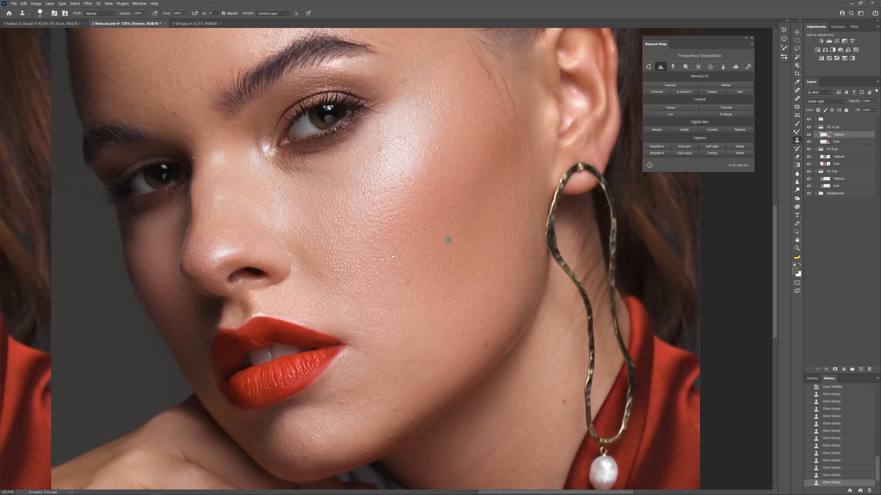
Step: Clean the texture spots on the cheekbone and upper cheek of the 15 PX portrait with the Clone Stamp
{"action": "left_click_drag", "start_coordinate": [393, 256], "coordinate": [408, 327]}
{"action": "left_click", "coordinate": [409, 256]}
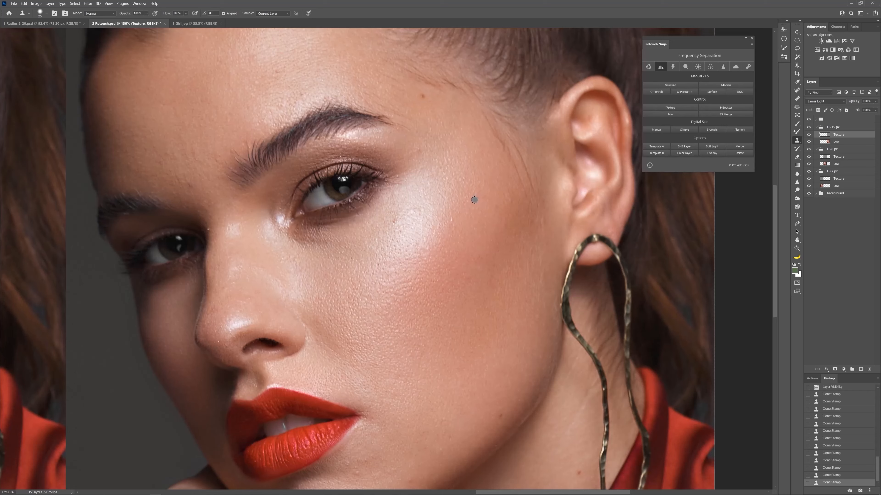
{"action": "left_click", "coordinate": [466, 217], "text": "alt"}
{"action": "left_click", "coordinate": [462, 202]}
{"action": "left_click", "coordinate": [372, 301], "text": "alt"}
{"action": "left_click", "coordinate": [378, 269]}
Step: Select the Low layer of the FS 8 px group and hide that group's Texture layer
{"action": "left_click_drag", "start_coordinate": [307, 237], "coordinate": [715, 217]}
{"action": "mouse_move", "coordinate": [260, 289]}
{"action": "left_mouse_down"}
{"action": "mouse_move", "coordinate": [398, 297]}
{"action": "mouse_move", "coordinate": [340, 296]}
{"action": "mouse_move", "coordinate": [335, 284]}
{"action": "left_mouse_up"}
{"action": "scroll", "coordinate": [443, 238], "scroll_direction": "down", "scroll_amount": 3}
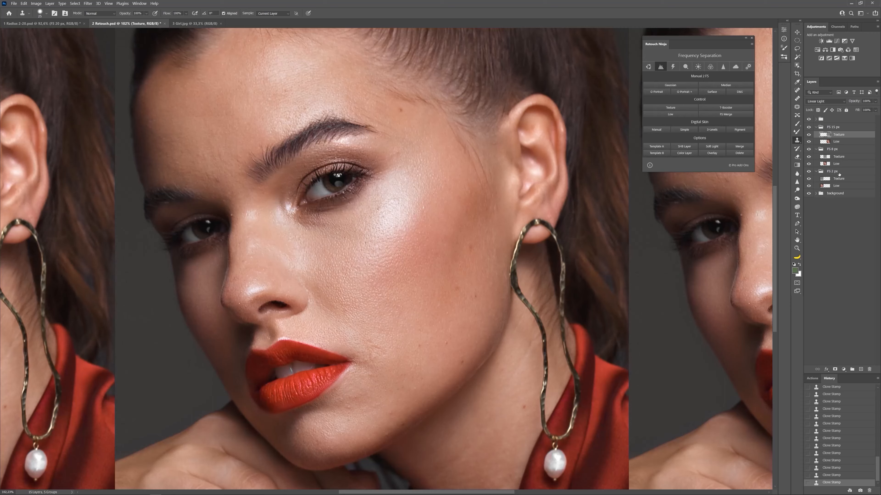
{"action": "left_click", "coordinate": [809, 134]}
{"action": "left_click", "coordinate": [808, 134]}
{"action": "left_click", "coordinate": [824, 163]}
{"action": "left_click", "coordinate": [809, 156]}
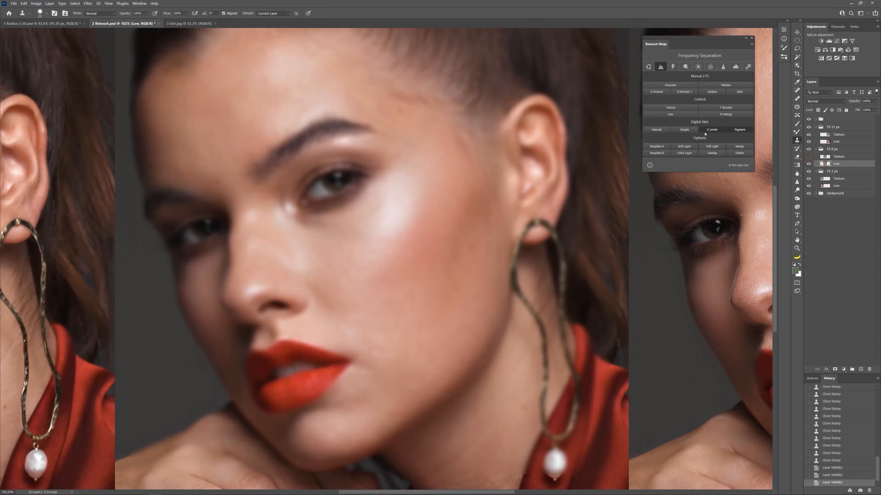
Step: Smooth the cheek of the 8 PX portrait on the Low layer with the Mixer Brush at varying sizes
{"action": "key", "text": "b"}
{"action": "key", "text": "bracketleft"}
{"action": "mouse_move", "coordinate": [394, 272]}
{"action": "left_mouse_down"}
{"action": "mouse_move", "coordinate": [397, 263]}
{"action": "mouse_move", "coordinate": [347, 290]}
{"action": "mouse_move", "coordinate": [373, 337]}
{"action": "mouse_move", "coordinate": [402, 284]}
{"action": "left_mouse_up"}
{"action": "mouse_move", "coordinate": [399, 283]}
{"action": "left_mouse_down"}
{"action": "mouse_move", "coordinate": [364, 283]}
{"action": "mouse_move", "coordinate": [354, 270]}
{"action": "left_mouse_up"}
{"action": "key", "text": "bracketright"}
{"action": "key", "text": "bracketright"}
{"action": "left_click_drag", "start_coordinate": [354, 270], "coordinate": [336, 285]}
{"action": "key", "text": "bracketleft"}
{"action": "key", "text": "bracketleft"}
{"action": "key", "text": "bracketleft"}
{"action": "mouse_move", "coordinate": [336, 248]}
{"action": "left_mouse_down"}
{"action": "mouse_move", "coordinate": [361, 240]}
{"action": "mouse_move", "coordinate": [359, 265]}
{"action": "left_mouse_up"}
Step: Blend the cheekbone highlight and the skin beside the nose of the 8 PX portrait with the Mixer Brush
{"action": "left_click_drag", "start_coordinate": [394, 186], "coordinate": [385, 197]}
{"action": "left_click_drag", "start_coordinate": [385, 197], "coordinate": [366, 223]}
{"action": "mouse_move", "coordinate": [313, 243]}
{"action": "left_mouse_down"}
{"action": "mouse_move", "coordinate": [305, 251]}
{"action": "mouse_move", "coordinate": [333, 258]}
{"action": "mouse_move", "coordinate": [314, 276]}
{"action": "left_mouse_up"}
{"action": "left_click_drag", "start_coordinate": [314, 277], "coordinate": [340, 288]}
{"action": "key", "text": "bracketright"}
{"action": "key", "text": "bracketleft"}
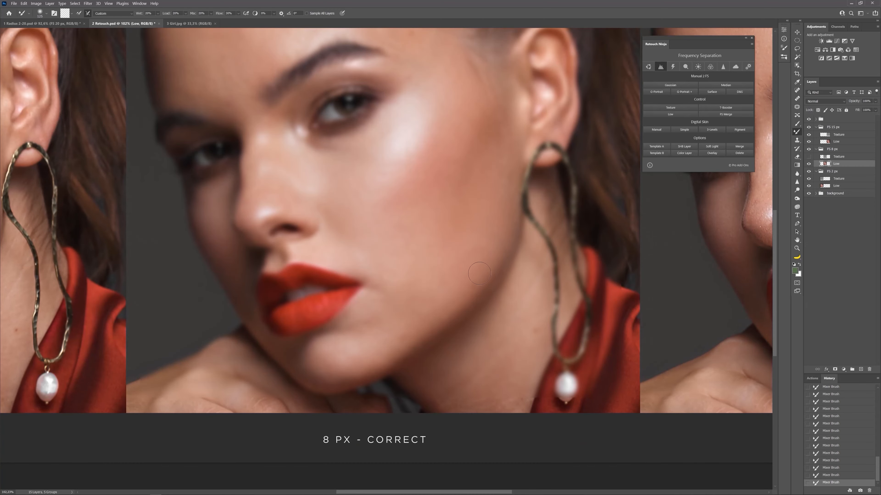
Step: Smooth the lower cheek and jaw of the 8 PX portrait with the Mixer Brush, varying the brush size
{"action": "key", "text": "bracketleft"}
{"action": "key", "text": "bracketright"}
{"action": "key", "text": "bracketright"}
{"action": "left_click_drag", "start_coordinate": [432, 296], "coordinate": [406, 258]}
{"action": "key", "text": "bracketleft"}
{"action": "key", "text": "bracketright"}
{"action": "key", "text": "bracketright"}
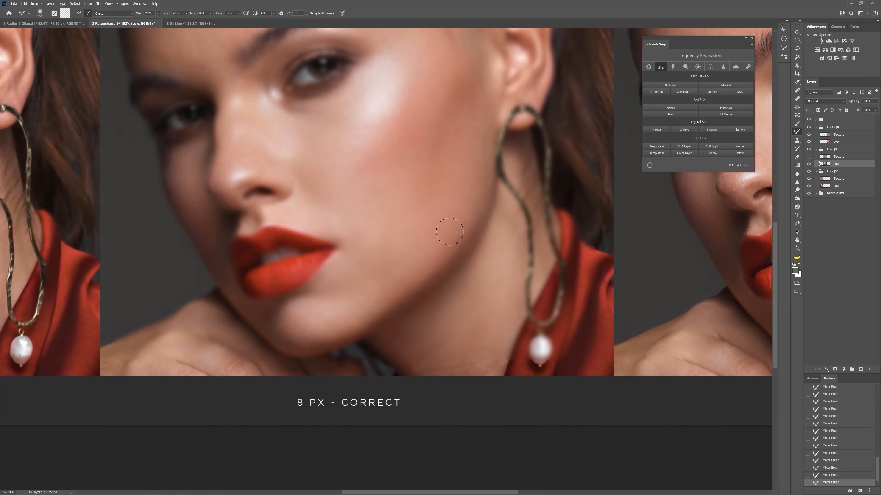
{"action": "key", "text": "bracketright"}
{"action": "key", "text": "bracketright"}
Step: Smooth the temple and forehead of the 8 PX portrait and blend the tones along the nose
{"action": "left_click_drag", "start_coordinate": [359, 139], "coordinate": [364, 210]}
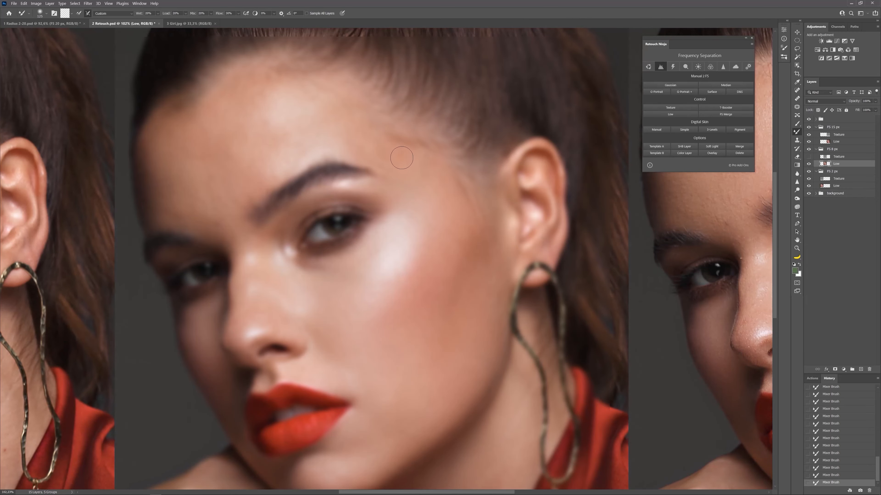
{"action": "key", "text": "bracketright"}
{"action": "key", "text": "bracketright"}
{"action": "key", "text": "bracketright"}
{"action": "key", "text": "bracketright"}
{"action": "key", "text": "bracketleft"}
{"action": "key", "text": "bracketleft"}
{"action": "key", "text": "bracketleft"}
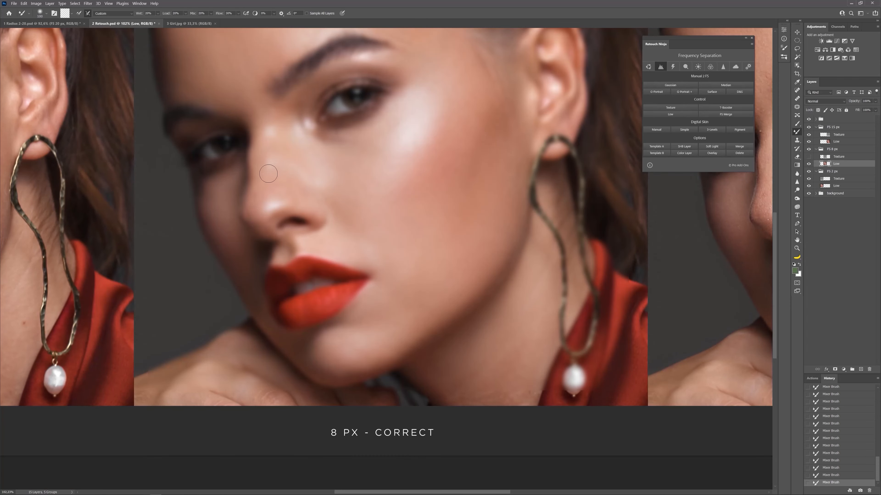
Step: Blend the chin and lower face of the 8 PX portrait with a larger Mixer Brush
{"action": "left_click_drag", "start_coordinate": [333, 344], "coordinate": [326, 265]}
{"action": "key", "text": "bracketright"}
{"action": "key", "text": "bracketright"}
{"action": "key", "text": "bracketright"}
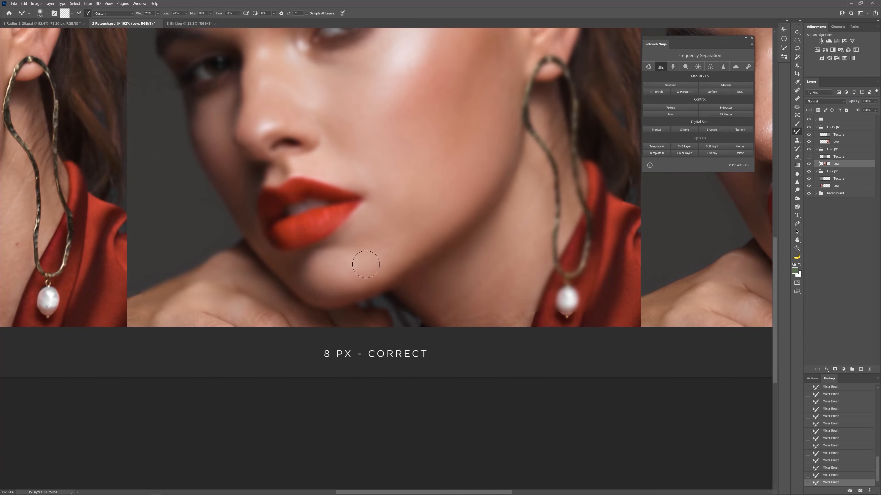
{"action": "key", "text": "bracketright"}
{"action": "key", "text": "bracketleft"}
Step: Soften the skin tones beneath the eye of the 8 PX portrait with the Mixer Brush
{"action": "mouse_move", "coordinate": [404, 95]}
{"action": "left_mouse_down"}
{"action": "mouse_move", "coordinate": [389, 143]}
{"action": "mouse_move", "coordinate": [343, 201]}
{"action": "left_mouse_up"}
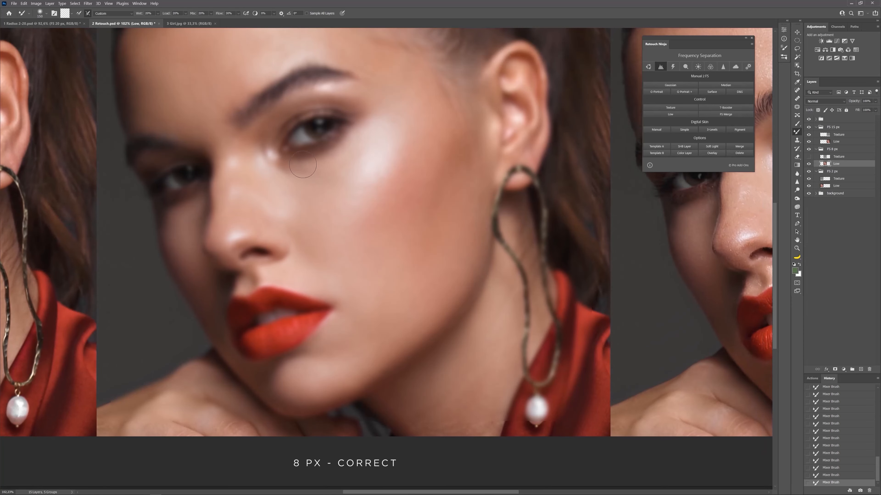
{"action": "key", "text": "bracketright"}
{"action": "key", "text": "bracketright"}
{"action": "scroll", "coordinate": [427, 232], "scroll_direction": "right", "scroll_amount": 4}
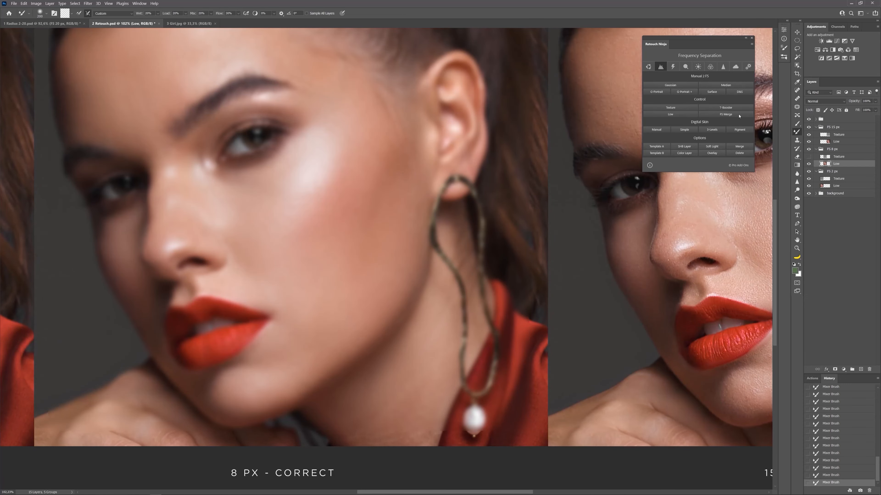
Step: Show and select the Texture layer of the FS 8 px group
{"action": "left_click", "coordinate": [807, 157]}
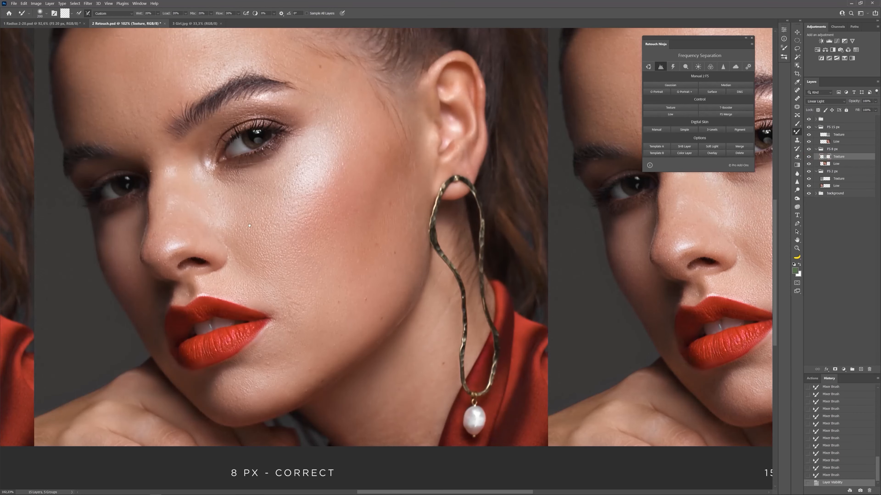
{"action": "left_click_drag", "start_coordinate": [253, 224], "coordinate": [255, 248]}
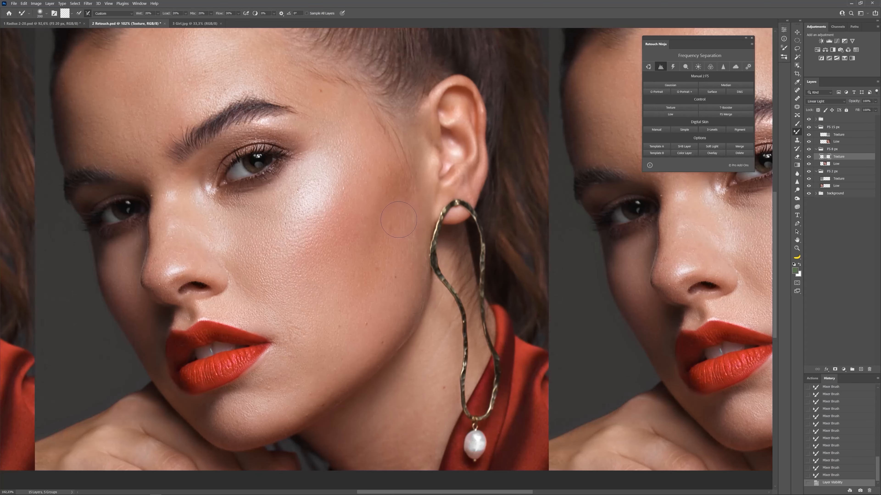
{"action": "left_click_drag", "start_coordinate": [344, 235], "coordinate": [379, 245]}
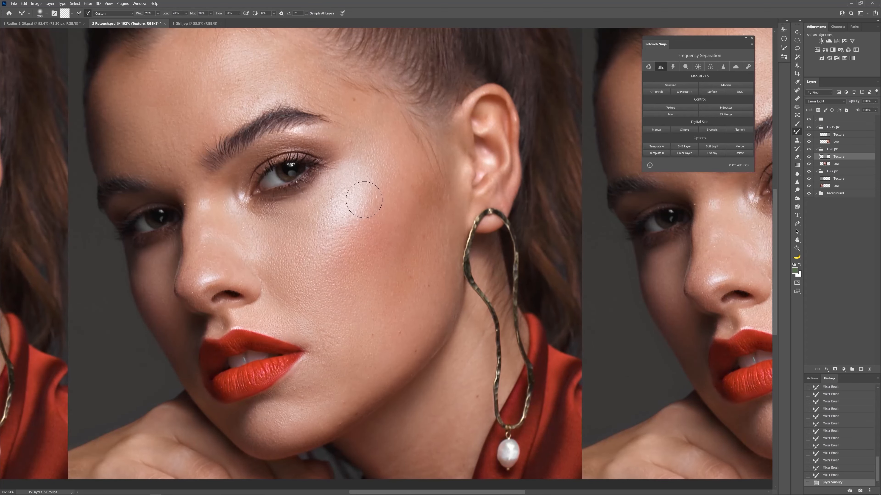
{"action": "left_click_drag", "start_coordinate": [345, 194], "coordinate": [383, 203]}
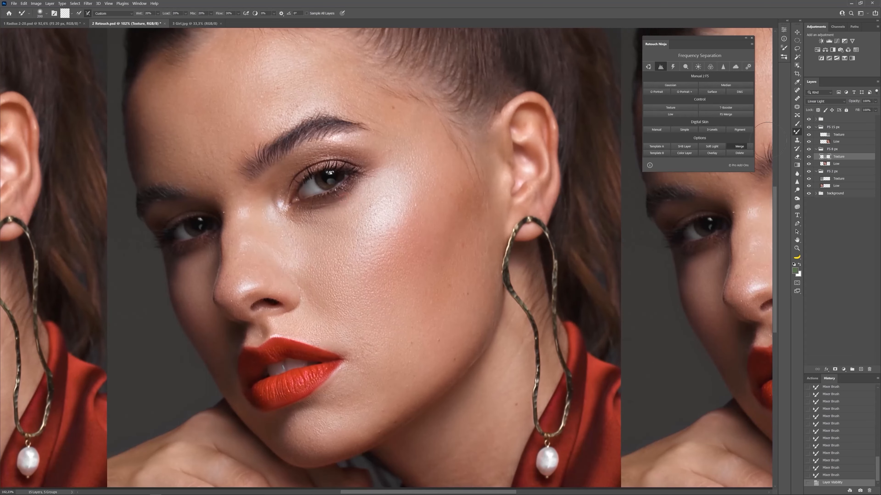
Step: Clone clean skin texture over the blemishes on the highlighted cheek below the eye of the 8 PX portrait with the Clone Stamp
{"action": "left_click", "coordinate": [798, 140]}
{"action": "scroll", "coordinate": [412, 204], "scroll_direction": "up", "scroll_amount": 3}
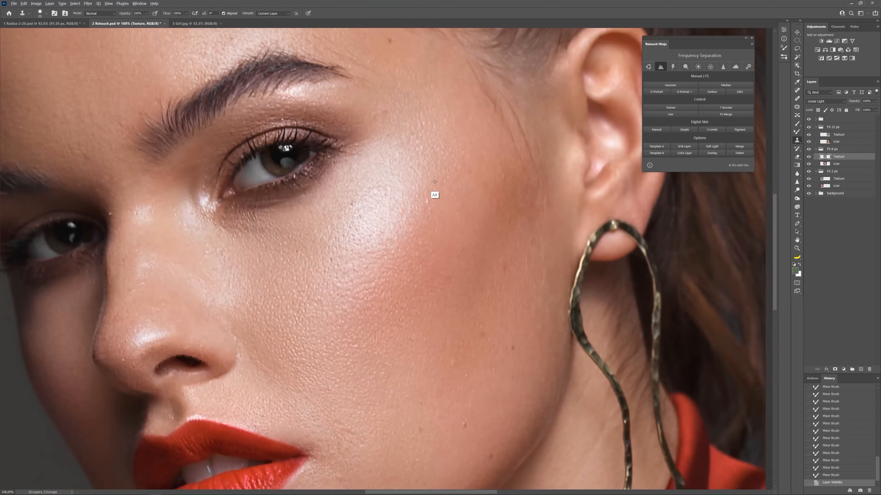
{"action": "left_click", "coordinate": [434, 197]}
{"action": "left_click", "coordinate": [368, 183], "text": "alt"}
{"action": "left_click", "coordinate": [353, 204]}
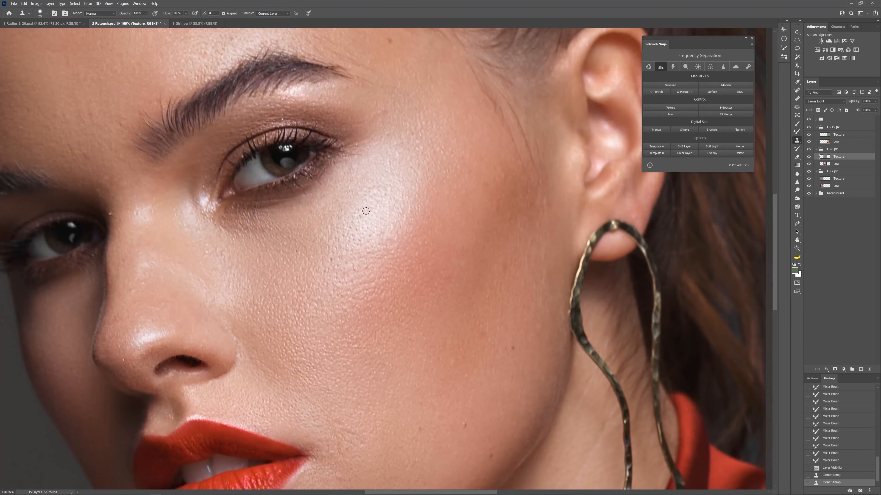
{"action": "left_click", "coordinate": [375, 267], "text": "alt"}
{"action": "left_click", "coordinate": [372, 251]}
{"action": "left_click", "coordinate": [319, 276], "text": "alt"}
{"action": "left_click", "coordinate": [324, 270]}
{"action": "left_click", "coordinate": [343, 272]}
{"action": "left_click", "coordinate": [357, 274]}
Step: Remove the small spots and uneven texture in the middle of the 8 PX portrait's cheek by cloning nearby skin
{"action": "left_click", "coordinate": [463, 311], "text": "alt"}
{"action": "left_click", "coordinate": [444, 282]}
{"action": "left_click", "coordinate": [446, 276]}
{"action": "left_click", "coordinate": [502, 301], "text": "alt"}
{"action": "left_click", "coordinate": [502, 270]}
{"action": "left_click_drag", "start_coordinate": [497, 281], "coordinate": [475, 196]}
{"action": "left_click", "coordinate": [454, 278], "text": "alt"}
{"action": "left_click", "coordinate": [466, 250]}
{"action": "left_click", "coordinate": [489, 263]}
{"action": "left_click", "coordinate": [446, 256], "text": "alt"}
{"action": "left_click", "coordinate": [444, 290]}
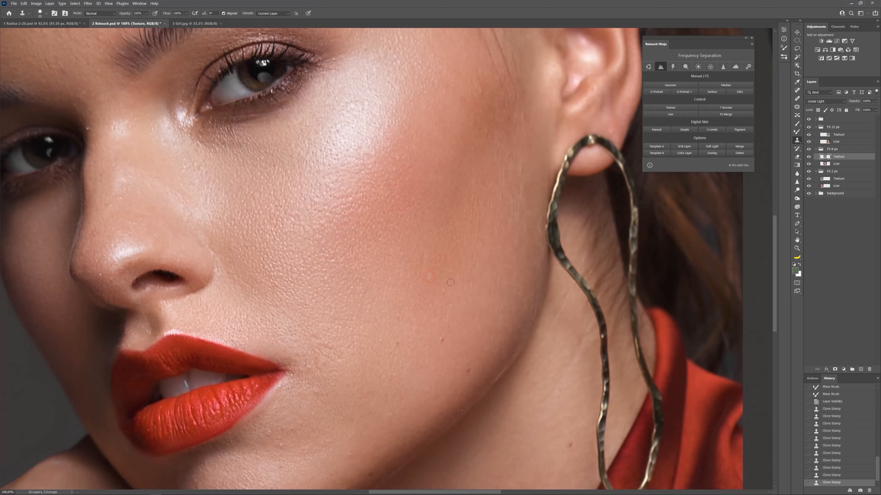
Step: Clone away the dark spots on the lower cheek toward the jaw of the 8 PX portrait
{"action": "left_click_drag", "start_coordinate": [476, 296], "coordinate": [482, 244]}
{"action": "left_click", "coordinate": [420, 242], "text": "alt"}
{"action": "left_click", "coordinate": [472, 230]}
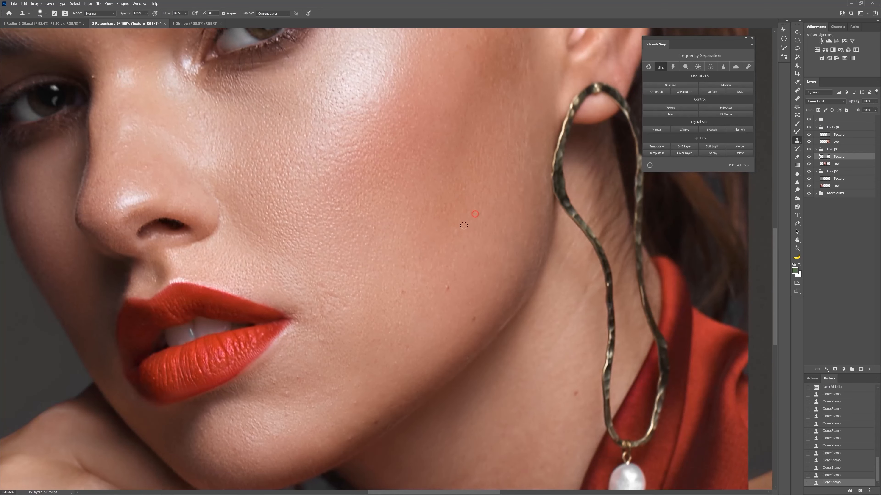
{"action": "left_click", "coordinate": [453, 235]}
{"action": "left_click", "coordinate": [440, 196], "text": "alt"}
{"action": "left_click", "coordinate": [468, 270], "text": "alt"}
{"action": "left_click", "coordinate": [448, 287]}
{"action": "left_click", "coordinate": [498, 307], "text": "alt"}
{"action": "left_click", "coordinate": [431, 271], "text": "alt"}
{"action": "left_click", "coordinate": [404, 292]}
Step: Clean the skin texture beside and below the mouth corner of the 8 PX portrait with the Clone Stamp
{"action": "mouse_move", "coordinate": [344, 305]}
{"action": "left_mouse_down"}
{"action": "mouse_move", "coordinate": [378, 273]}
{"action": "mouse_move", "coordinate": [327, 267]}
{"action": "left_mouse_up"}
{"action": "left_click", "coordinate": [373, 235], "text": "alt"}
{"action": "left_click", "coordinate": [308, 256], "text": "alt"}
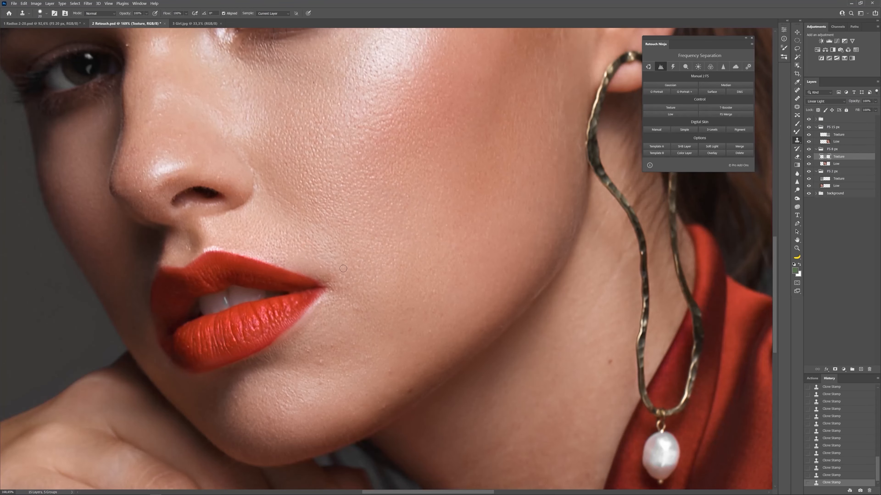
{"action": "left_click", "coordinate": [377, 296], "text": "alt"}
{"action": "left_click", "coordinate": [342, 325], "text": "alt"}
{"action": "left_click", "coordinate": [335, 316], "text": "alt"}
{"action": "left_click", "coordinate": [329, 323]}
{"action": "left_click_drag", "start_coordinate": [330, 342], "coordinate": [320, 347]}
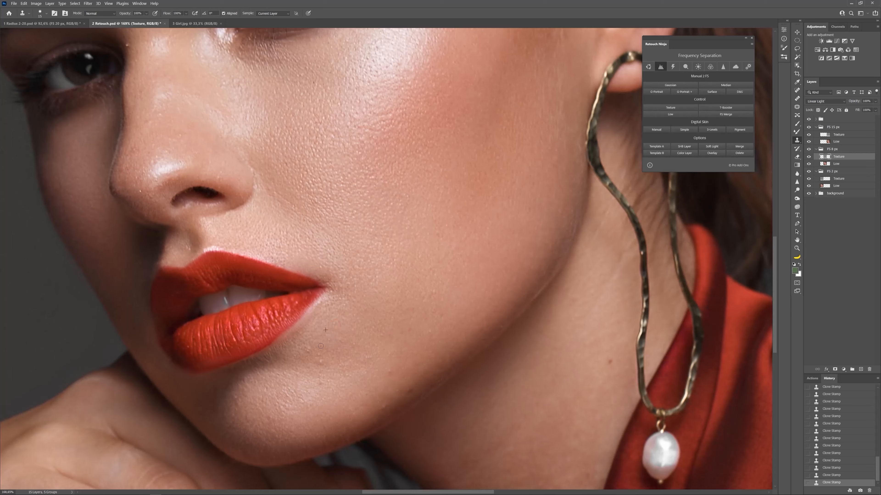
{"action": "left_click", "coordinate": [308, 339], "text": "alt"}
{"action": "left_click", "coordinate": [305, 360], "text": "alt"}
{"action": "left_click_drag", "start_coordinate": [321, 366], "coordinate": [314, 364]}
{"action": "left_click", "coordinate": [311, 353], "text": "alt"}
Step: Clone out fine blemishes on the skin between the mouth corner and the jaw edge at high magnification
{"action": "scroll", "coordinate": [313, 364], "scroll_direction": "up", "scroll_amount": 3}
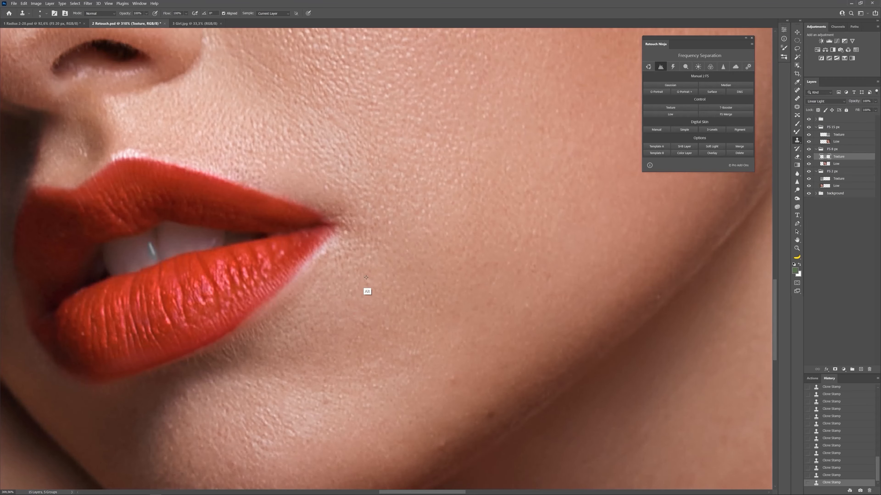
{"action": "left_click", "coordinate": [398, 294], "text": "alt"}
{"action": "left_click", "coordinate": [570, 285]}
{"action": "left_click_drag", "start_coordinate": [492, 357], "coordinate": [503, 243]}
{"action": "left_click", "coordinate": [484, 243], "text": "alt"}
{"action": "left_click", "coordinate": [326, 308], "text": "alt"}
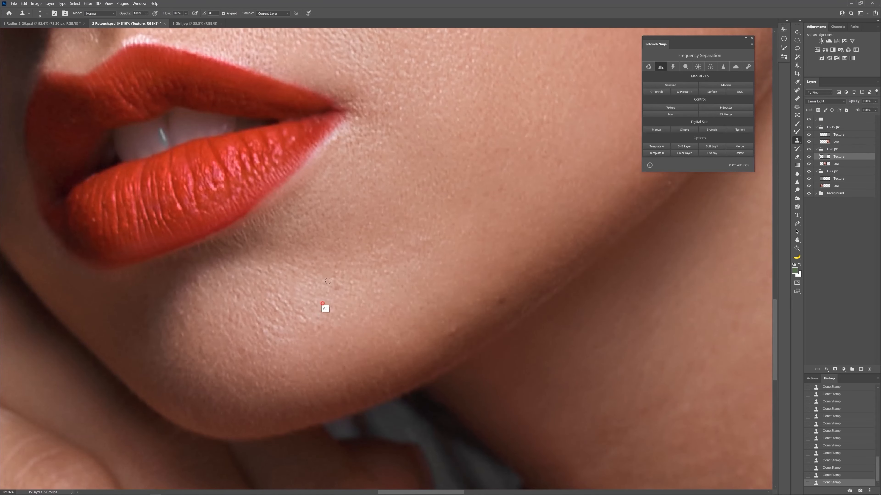
Step: Remove the remaining spots along the jawline and below the lips by cloning clean texture
{"action": "left_click", "coordinate": [392, 311]}
{"action": "left_click", "coordinate": [444, 216]}
{"action": "left_click", "coordinate": [397, 185]}
{"action": "left_click", "coordinate": [477, 300]}
{"action": "left_click", "coordinate": [531, 264], "text": "alt"}
{"action": "left_click", "coordinate": [497, 310]}
{"action": "left_click_drag", "start_coordinate": [301, 361], "coordinate": [338, 300]}
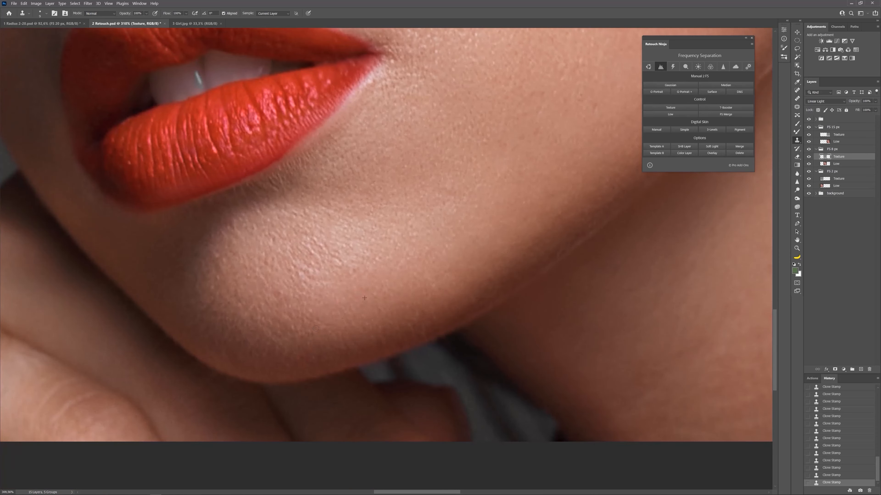
Step: Even out the rough, bumpy texture on the chin of the 8 PX portrait with the Clone Stamp
{"action": "left_click", "coordinate": [362, 238], "text": "alt"}
{"action": "left_click", "coordinate": [338, 260]}
{"action": "left_click", "coordinate": [256, 299], "text": "alt"}
{"action": "left_click_drag", "start_coordinate": [292, 271], "coordinate": [308, 294]}
{"action": "left_click_drag", "start_coordinate": [211, 292], "coordinate": [229, 323]}
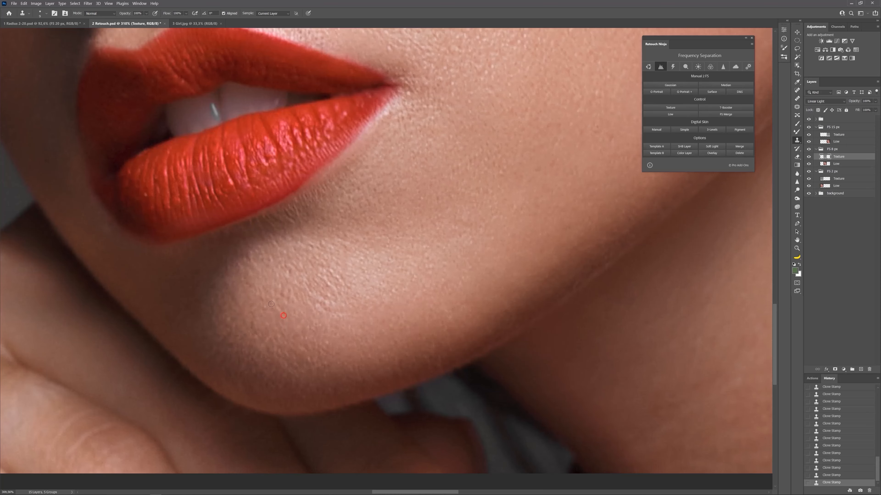
{"action": "left_click", "coordinate": [292, 309], "text": "alt"}
{"action": "left_click_drag", "start_coordinate": [220, 280], "coordinate": [250, 321]}
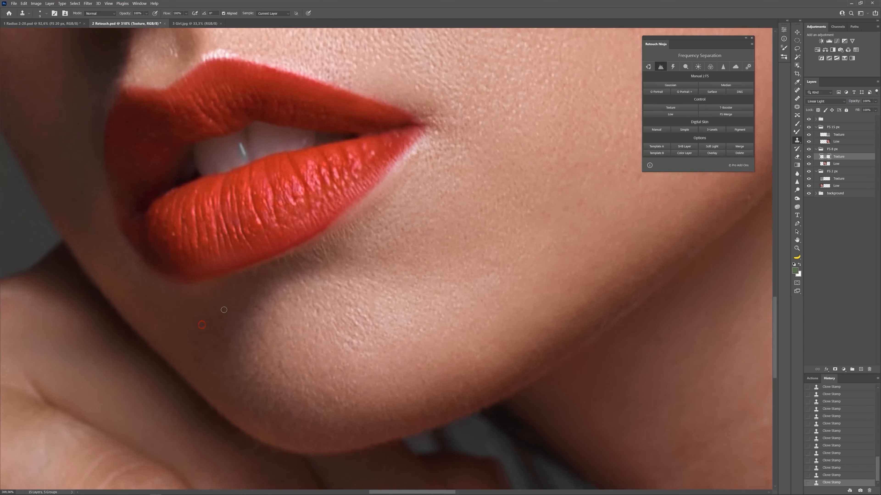
Step: Clone clean texture over the rough skin just above and beside the corner of the lips
{"action": "scroll", "coordinate": [236, 326], "scroll_direction": "up", "scroll_amount": 10}
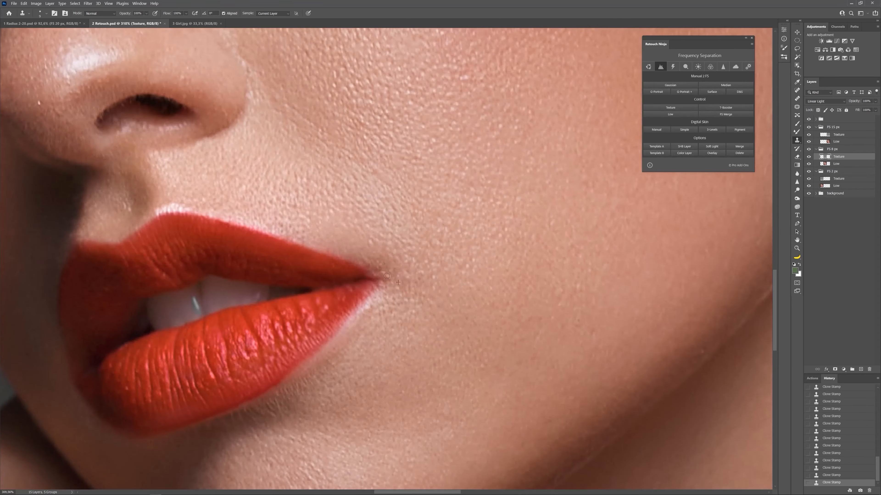
{"action": "left_click", "coordinate": [389, 258], "text": "alt"}
{"action": "left_click", "coordinate": [402, 247]}
{"action": "left_click", "coordinate": [382, 257], "text": "alt"}
{"action": "left_click", "coordinate": [395, 256]}
{"action": "left_click", "coordinate": [355, 224], "text": "alt"}
{"action": "left_click", "coordinate": [370, 241]}
{"action": "left_click", "coordinate": [385, 258], "text": "alt"}
{"action": "left_click", "coordinate": [358, 245], "text": "alt"}
{"action": "left_click", "coordinate": [380, 263]}
{"action": "left_click_drag", "start_coordinate": [442, 245], "coordinate": [386, 282]}
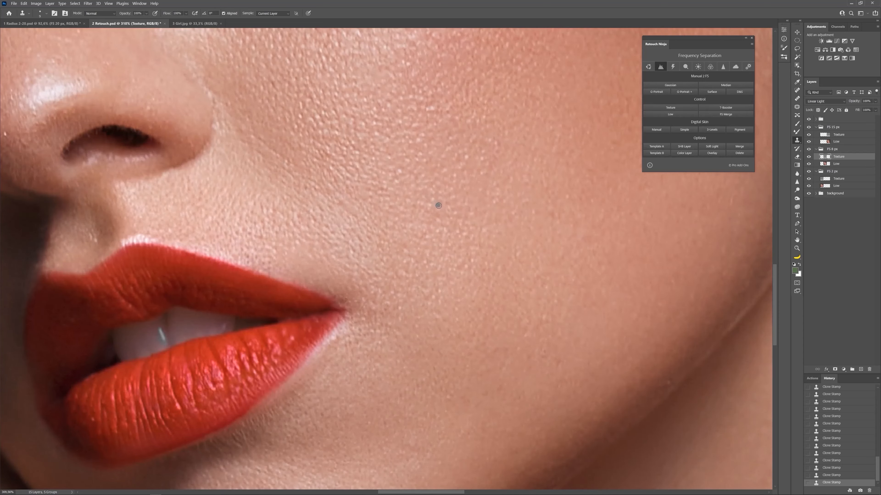
Step: Retouch the small texture flaws on the upper cheek and beneath the eye with the Clone Stamp
{"action": "left_click_drag", "start_coordinate": [405, 209], "coordinate": [433, 382]}
{"action": "left_click_drag", "start_coordinate": [354, 216], "coordinate": [392, 308]}
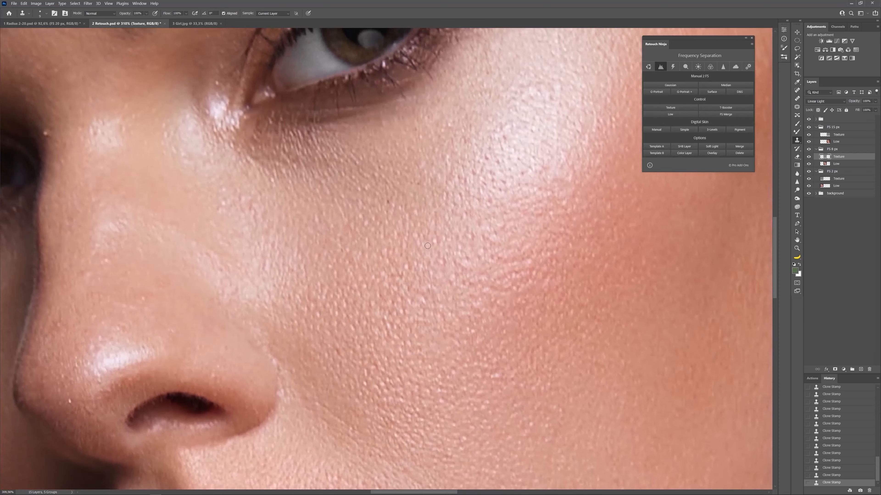
{"action": "mouse_move", "coordinate": [426, 246]}
{"action": "left_mouse_down"}
{"action": "mouse_move", "coordinate": [424, 326]}
{"action": "mouse_move", "coordinate": [445, 322]}
{"action": "left_mouse_up"}
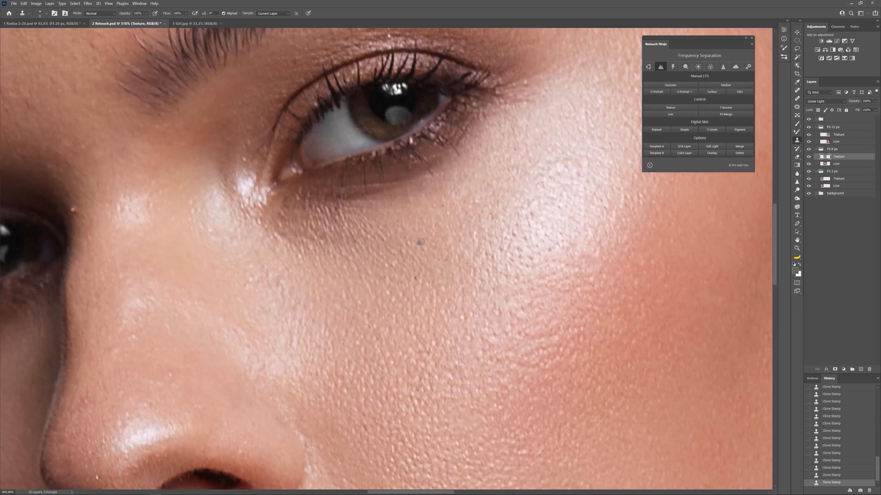
{"action": "left_click_drag", "start_coordinate": [435, 251], "coordinate": [540, 279]}
{"action": "left_click_drag", "start_coordinate": [470, 307], "coordinate": [490, 364]}
Step: Clean the skin texture on the bridge of the nose between the eyes by cloning nearby skin
{"action": "left_click", "coordinate": [213, 266], "text": "alt"}
{"action": "left_click", "coordinate": [199, 296]}
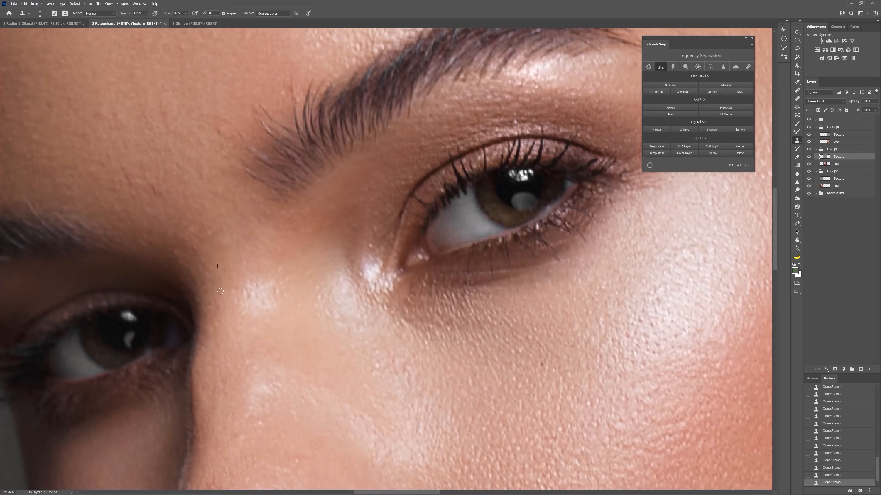
{"action": "left_click", "coordinate": [229, 322], "text": "alt"}
{"action": "left_click", "coordinate": [212, 313]}
{"action": "left_click", "coordinate": [227, 342], "text": "alt"}
{"action": "left_click", "coordinate": [216, 325]}
{"action": "left_click", "coordinate": [230, 306], "text": "alt"}
{"action": "left_click", "coordinate": [232, 266]}
{"action": "left_click", "coordinate": [247, 319], "text": "alt"}
{"action": "left_click", "coordinate": [246, 294]}
{"action": "left_click", "coordinate": [256, 306]}
{"action": "left_click", "coordinate": [254, 247], "text": "alt"}
Step: Clone clean texture over the flaws where the side of the nose meets the inner cheek
{"action": "left_click_drag", "start_coordinate": [389, 391], "coordinate": [363, 285]}
{"action": "left_click", "coordinate": [352, 309], "text": "alt"}
{"action": "left_click", "coordinate": [349, 284]}
{"action": "left_click", "coordinate": [401, 299], "text": "alt"}
{"action": "left_click", "coordinate": [386, 291]}
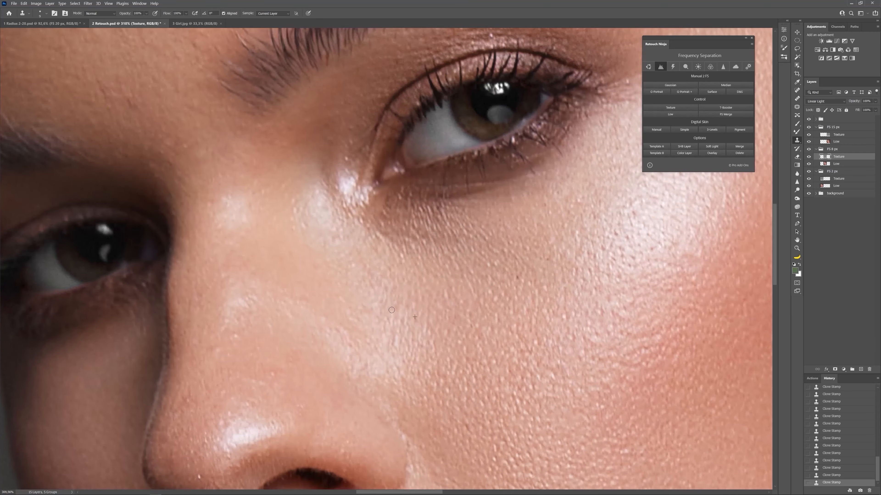
Step: Remove the small bumps and marks along the middle of the nose with the Clone Stamp
{"action": "left_click", "coordinate": [283, 348], "text": "alt"}
{"action": "left_click", "coordinate": [273, 325]}
{"action": "left_click", "coordinate": [260, 335], "text": "alt"}
{"action": "left_click", "coordinate": [214, 335], "text": "alt"}
{"action": "mouse_move", "coordinate": [225, 361]}
{"action": "left_mouse_down"}
{"action": "mouse_move", "coordinate": [228, 354]}
{"action": "mouse_move", "coordinate": [258, 384]}
{"action": "left_mouse_up"}
{"action": "left_click", "coordinate": [223, 328]}
{"action": "left_click", "coordinate": [264, 350], "text": "alt"}
{"action": "left_click", "coordinate": [311, 380], "text": "alt"}
Step: Clone out the bright specks and pores on the nose tip and around the nostril
{"action": "scroll", "coordinate": [257, 326], "scroll_direction": "down", "scroll_amount": 3}
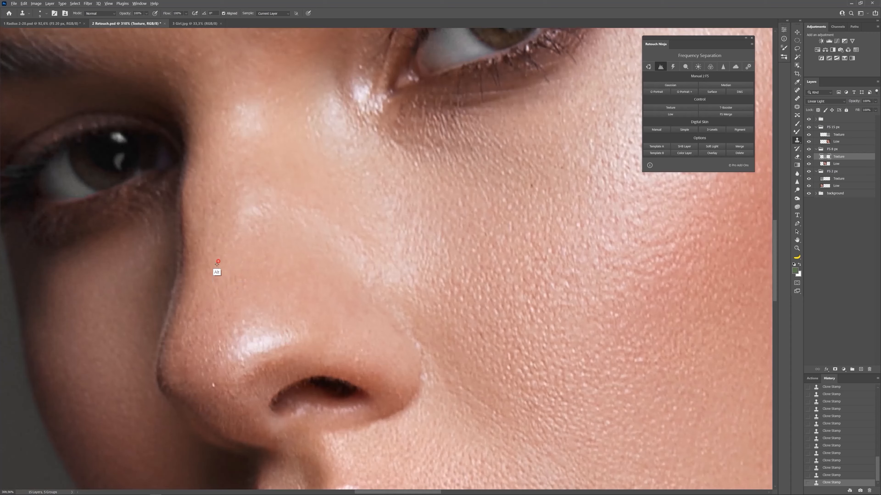
{"action": "left_click", "coordinate": [191, 368], "text": "alt"}
{"action": "left_click", "coordinate": [265, 354]}
{"action": "left_click", "coordinate": [240, 416], "text": "alt"}
{"action": "left_click", "coordinate": [230, 395]}
{"action": "left_click", "coordinate": [198, 384], "text": "alt"}
{"action": "left_click_drag", "start_coordinate": [189, 356], "coordinate": [201, 365]}
{"action": "left_click_drag", "start_coordinate": [388, 347], "coordinate": [365, 309]}
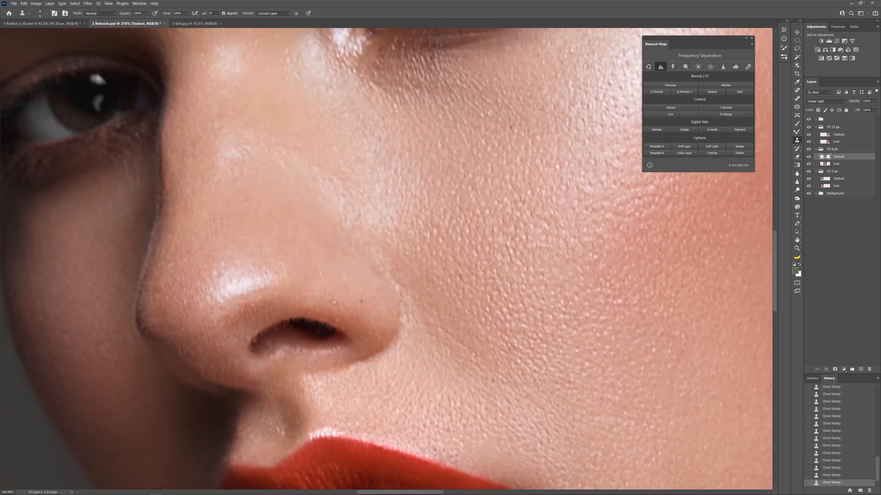
{"action": "left_click_drag", "start_coordinate": [362, 271], "coordinate": [399, 369]}
Step: Clean the texture of the forehead above and between the eyebrows with a smaller Clone Stamp brush
{"action": "left_click_drag", "start_coordinate": [302, 208], "coordinate": [329, 338]}
{"action": "key", "text": "["}
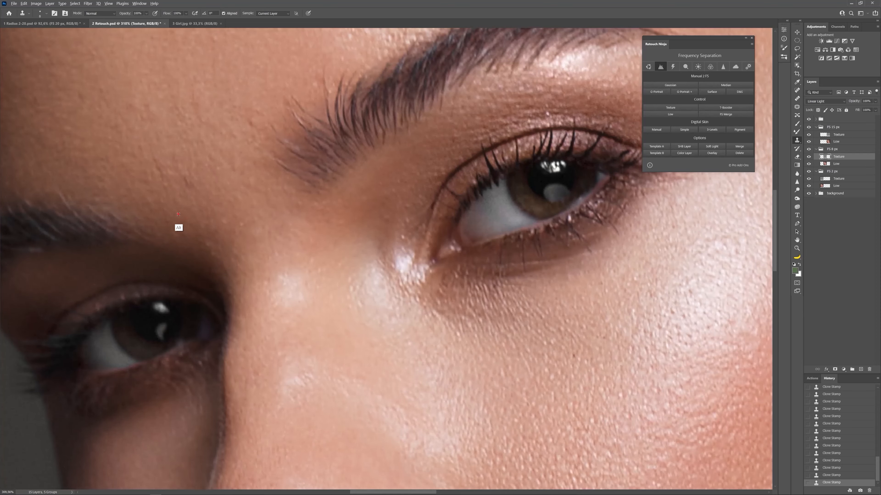
{"action": "left_click", "coordinate": [123, 160], "text": "alt"}
{"action": "left_click_drag", "start_coordinate": [242, 150], "coordinate": [237, 321]}
{"action": "left_click", "coordinate": [212, 207], "text": "alt"}
{"action": "left_click", "coordinate": [194, 287]}
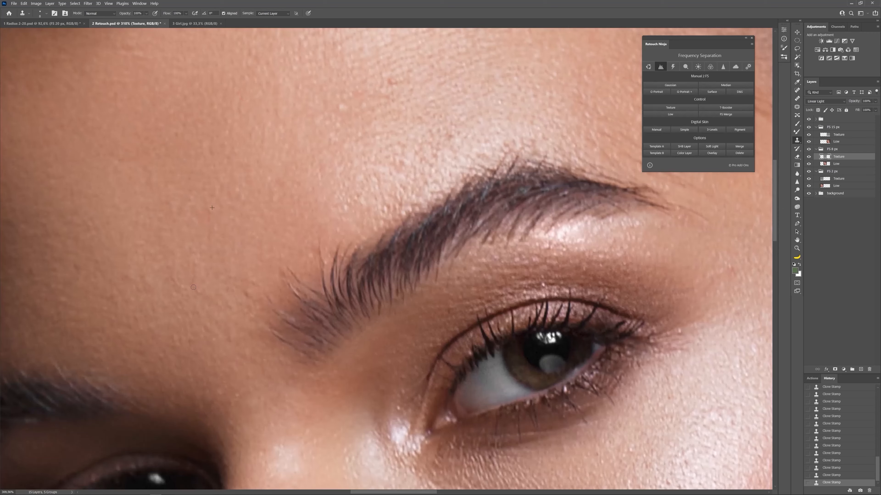
{"action": "left_click", "coordinate": [233, 228]}
{"action": "left_click", "coordinate": [232, 202]}
{"action": "left_click", "coordinate": [169, 199]}
Step: Clone away the small texture flaws on the forehead directly above the near eyebrow
{"action": "left_click_drag", "start_coordinate": [369, 51], "coordinate": [322, 187]}
{"action": "left_click", "coordinate": [352, 173], "text": "alt"}
{"action": "left_click", "coordinate": [343, 217]}
{"action": "left_click", "coordinate": [356, 220]}
{"action": "left_click", "coordinate": [251, 219], "text": "alt"}
{"action": "left_click", "coordinate": [402, 232], "text": "alt"}
{"action": "left_click", "coordinate": [411, 224]}
{"action": "left_click", "coordinate": [405, 273]}
Step: Clean up the stray hairs and uneven texture on the temple beyond the eyebrow with a larger Clone Stamp brush
{"action": "mouse_move", "coordinate": [685, 318]}
{"action": "left_mouse_down"}
{"action": "mouse_move", "coordinate": [487, 284]}
{"action": "mouse_move", "coordinate": [508, 276]}
{"action": "left_mouse_up"}
{"action": "key", "text": "bracketright"}
{"action": "key", "text": "bracketright"}
{"action": "key", "text": "bracketright"}
{"action": "left_click", "coordinate": [559, 269], "text": "alt"}
{"action": "left_click", "coordinate": [518, 235]}
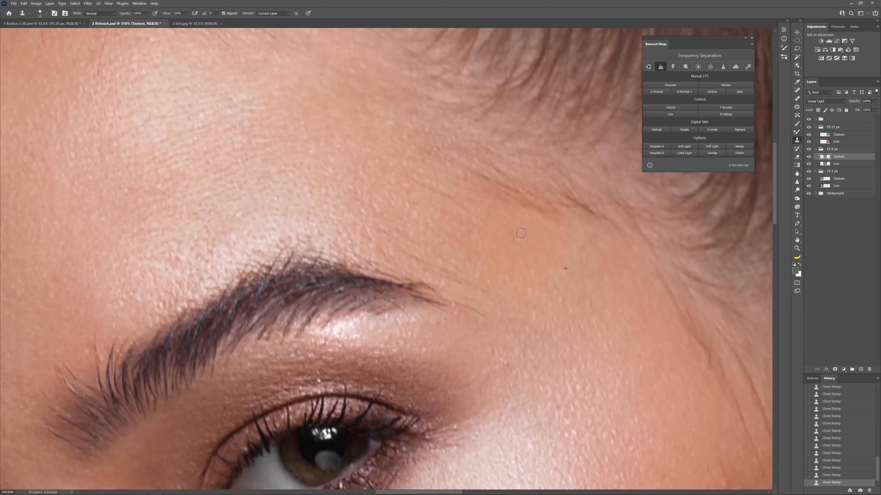
{"action": "left_click", "coordinate": [552, 238], "text": "alt"}
{"action": "left_click", "coordinate": [511, 234]}
{"action": "left_click_drag", "start_coordinate": [588, 342], "coordinate": [551, 208]}
{"action": "left_click", "coordinate": [472, 140], "text": "alt"}
{"action": "left_click", "coordinate": [435, 141]}
{"action": "left_click", "coordinate": [495, 233], "text": "alt"}
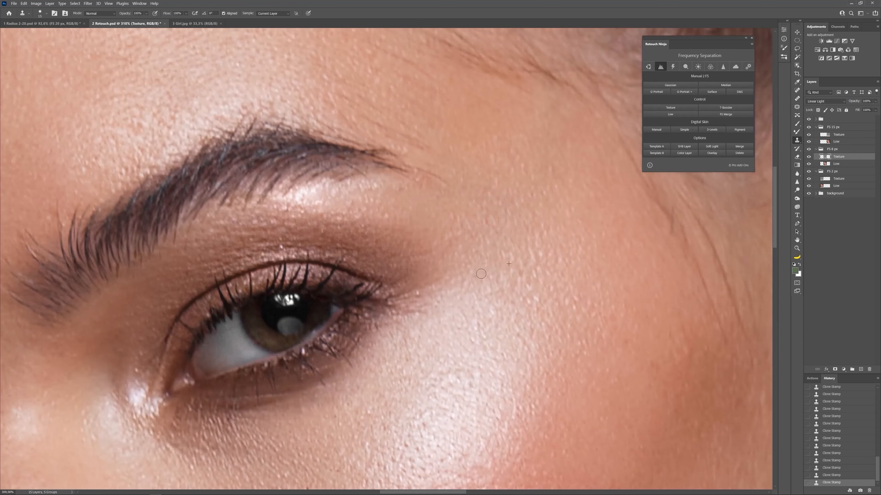
Step: Retouch the skin beyond the outer corner of the eye with a smaller Clone Stamp brush
{"action": "key", "text": "bracketleft"}
{"action": "key", "text": "bracketleft"}
{"action": "key", "text": "bracketleft"}
{"action": "key", "text": "bracketleft"}
{"action": "left_click_drag", "start_coordinate": [559, 252], "coordinate": [517, 249]}
{"action": "left_click_drag", "start_coordinate": [595, 321], "coordinate": [462, 260]}
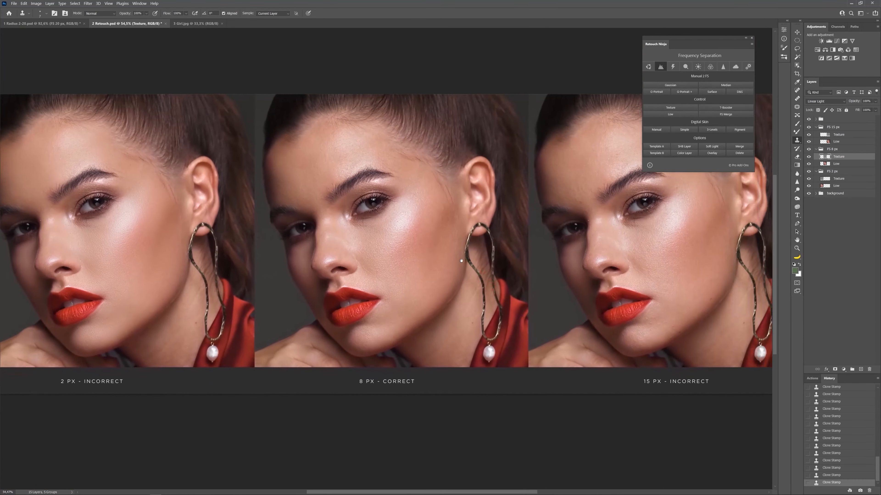
Step: Clone out the remaining blemishes beneath the lower lip and on the chin of the 8 PX portrait
{"action": "scroll", "coordinate": [380, 345], "scroll_direction": "up", "scroll_amount": 5}
{"action": "left_click", "coordinate": [368, 279], "text": "alt"}
{"action": "left_click", "coordinate": [344, 345], "text": "alt"}
{"action": "left_click_drag", "start_coordinate": [365, 338], "coordinate": [355, 327]}
{"action": "left_click", "coordinate": [275, 344], "text": "alt"}
{"action": "left_click_drag", "start_coordinate": [296, 339], "coordinate": [298, 346]}
{"action": "left_click", "coordinate": [301, 374], "text": "alt"}
{"action": "left_click_drag", "start_coordinate": [275, 384], "coordinate": [279, 368]}
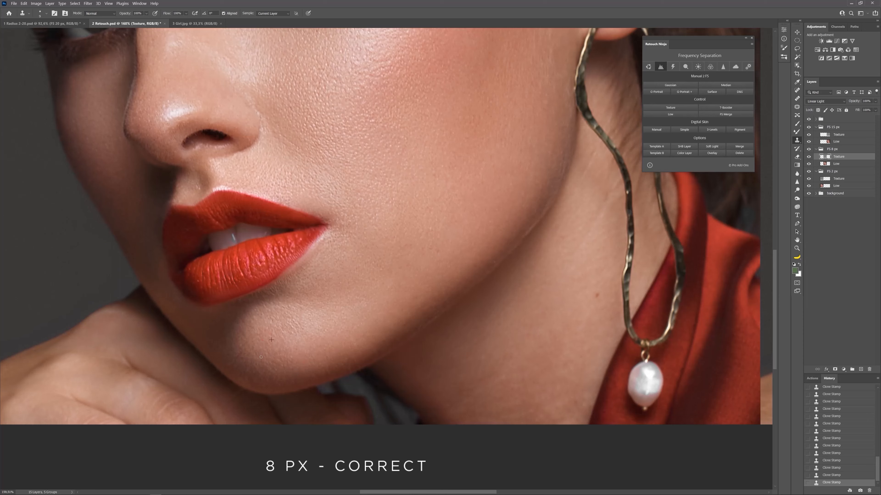
Step: Clone out a last texture flaw on the chin of the 8 PX portrait
{"action": "left_click", "coordinate": [259, 339]}
{"action": "left_click", "coordinate": [253, 335], "text": "alt"}
{"action": "left_click_drag", "start_coordinate": [486, 245], "coordinate": [451, 258]}
{"action": "left_click_drag", "start_coordinate": [485, 192], "coordinate": [416, 252]}
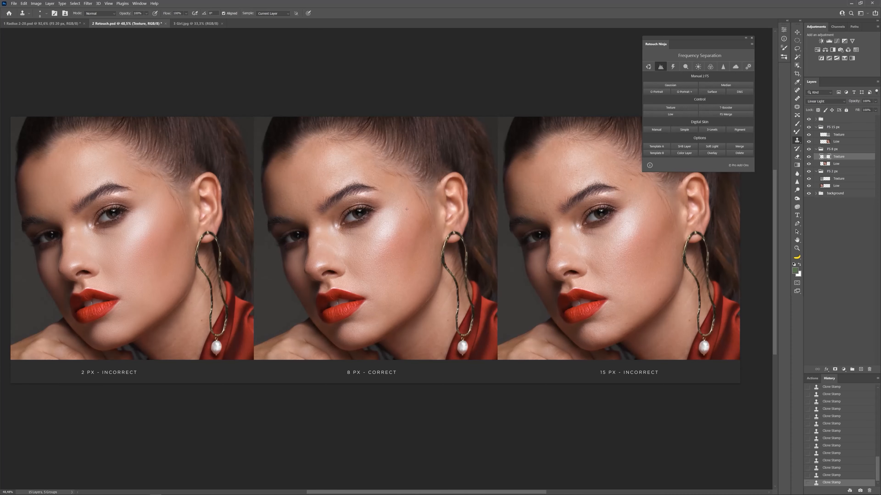
Step: Compare the 8 PX portrait before and after retouching by toggling the FS 8 px group's visibility
{"action": "left_click_drag", "start_coordinate": [425, 268], "coordinate": [388, 266]}
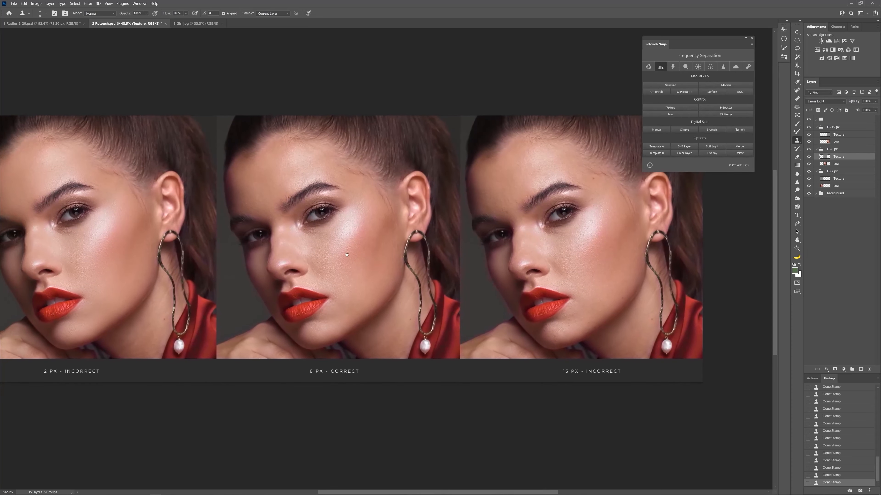
{"action": "scroll", "coordinate": [328, 269], "scroll_direction": "up", "scroll_amount": 5}
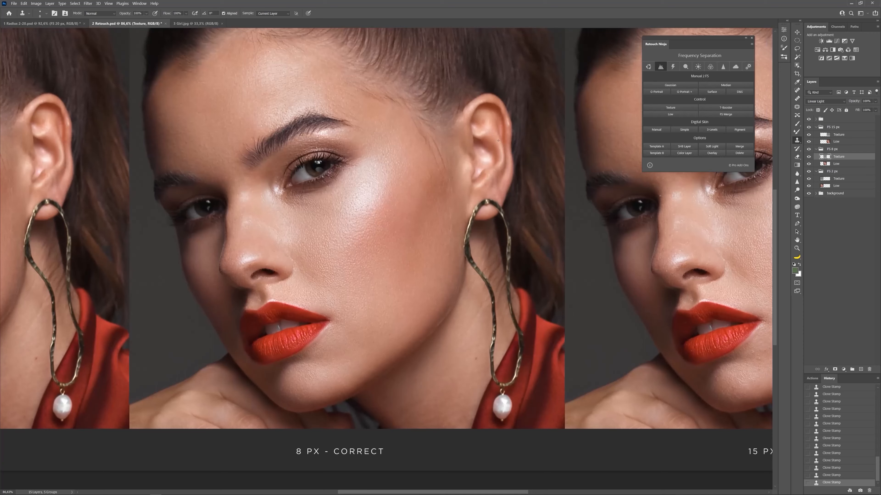
{"action": "left_click", "coordinate": [809, 150]}
{"action": "left_click", "coordinate": [810, 149]}
{"action": "left_click", "coordinate": [809, 149]}
{"action": "left_click", "coordinate": [809, 149]}
Step: Compare the 15 PX portrait before and after retouching by toggling the FS 15 px group's visibility
{"action": "left_click_drag", "start_coordinate": [643, 252], "coordinate": [409, 258]}
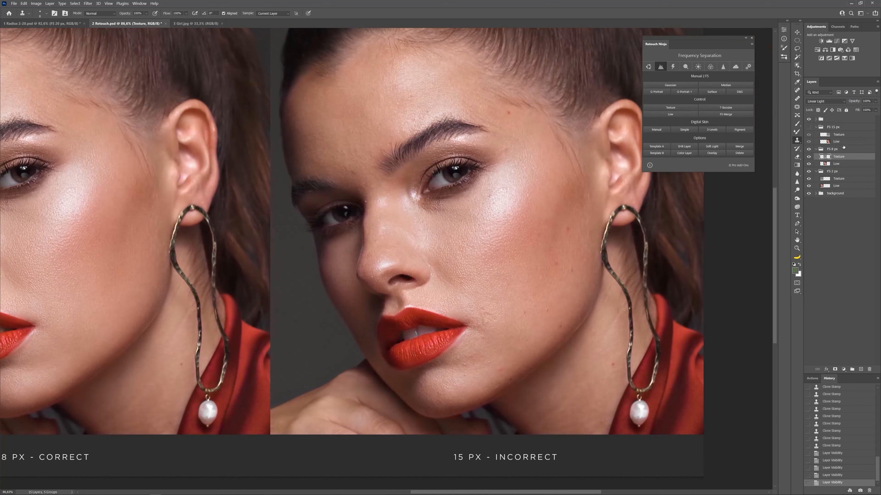
{"action": "left_click", "coordinate": [809, 128]}
{"action": "left_click", "coordinate": [808, 127]}
{"action": "left_click", "coordinate": [808, 127]}
{"action": "left_click", "coordinate": [808, 127]}
Step: Compare the 2 PX portrait before and after retouching by toggling the FS 2 px group's visibility
{"action": "left_click_drag", "start_coordinate": [326, 285], "coordinate": [831, 246]}
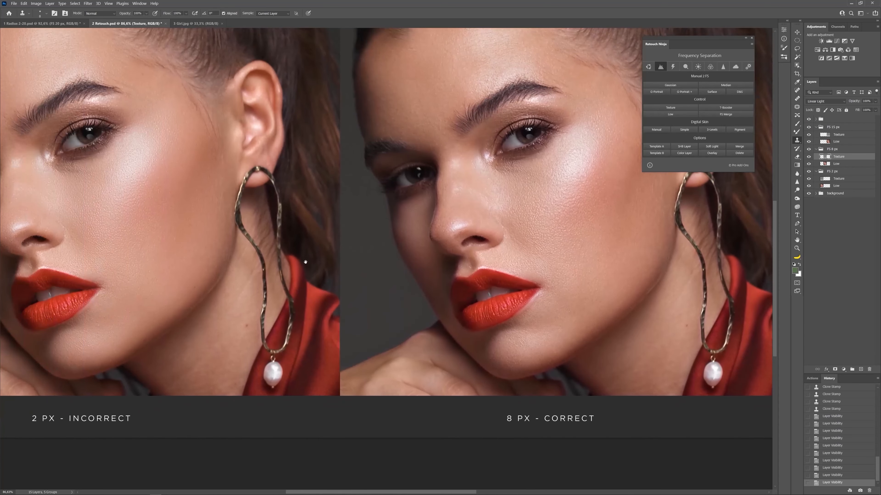
{"action": "left_click", "coordinate": [807, 171]}
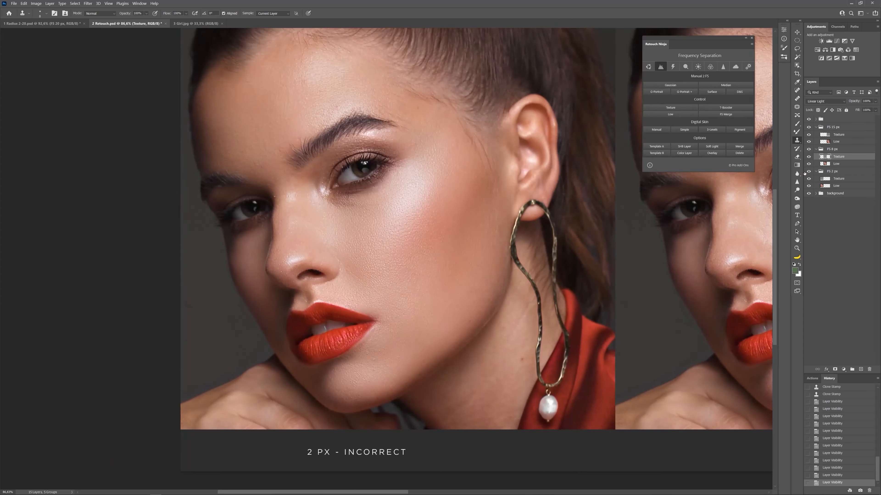
{"action": "left_click", "coordinate": [809, 172]}
{"action": "left_click", "coordinate": [809, 172]}
Step: View all three portraits side by side and toggle the FS 15 px, FS 8 px and FS 2 px groups to compare the retouching results
{"action": "left_click_drag", "start_coordinate": [574, 228], "coordinate": [430, 272]}
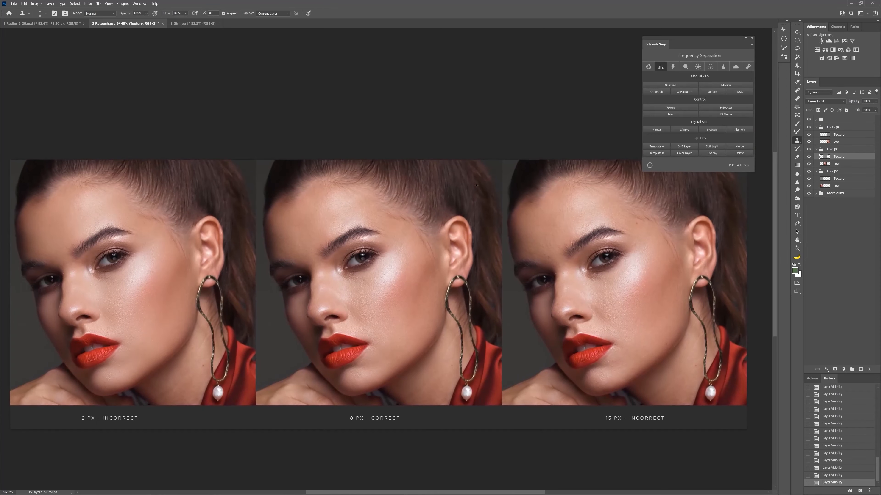
{"action": "left_click_drag", "start_coordinate": [680, 40], "coordinate": [686, 12]}
{"action": "mouse_move", "coordinate": [454, 239]}
{"action": "left_mouse_down"}
{"action": "mouse_move", "coordinate": [457, 218]}
{"action": "mouse_move", "coordinate": [460, 227]}
{"action": "left_mouse_up"}
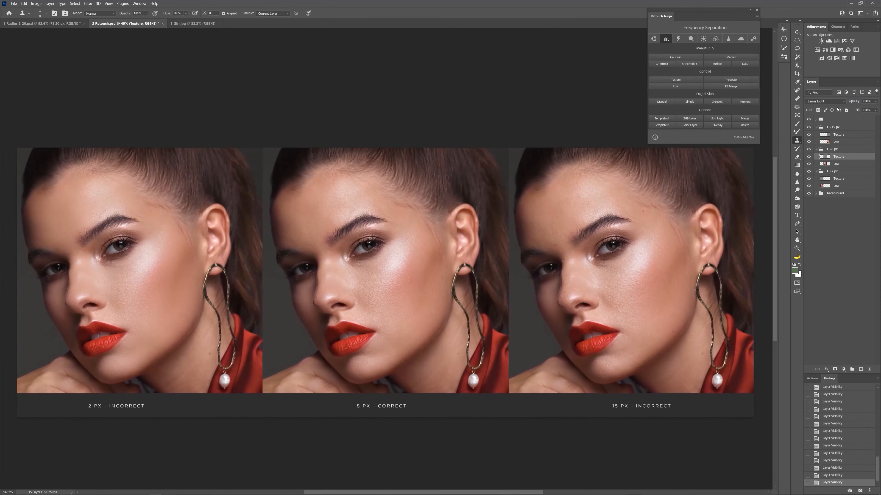
{"action": "left_click", "coordinate": [808, 128]}
{"action": "left_click", "coordinate": [809, 120]}
{"action": "left_click", "coordinate": [810, 128]}
{"action": "left_click", "coordinate": [809, 171]}
{"action": "left_click", "coordinate": [809, 171]}
{"action": "left_click", "coordinate": [808, 172]}
{"action": "left_click", "coordinate": [809, 172]}
{"action": "left_click", "coordinate": [809, 150]}
{"action": "left_click", "coordinate": [810, 150]}
{"action": "left_click", "coordinate": [809, 127]}
{"action": "left_click", "coordinate": [810, 127]}
{"action": "left_click", "coordinate": [810, 127]}
{"action": "left_click", "coordinate": [810, 127]}
{"action": "left_click", "coordinate": [810, 171]}
{"action": "left_click", "coordinate": [810, 172]}
{"action": "left_click", "coordinate": [809, 171]}
{"action": "left_click", "coordinate": [808, 171]}
{"action": "left_click", "coordinate": [808, 172]}
{"action": "left_click", "coordinate": [808, 171]}
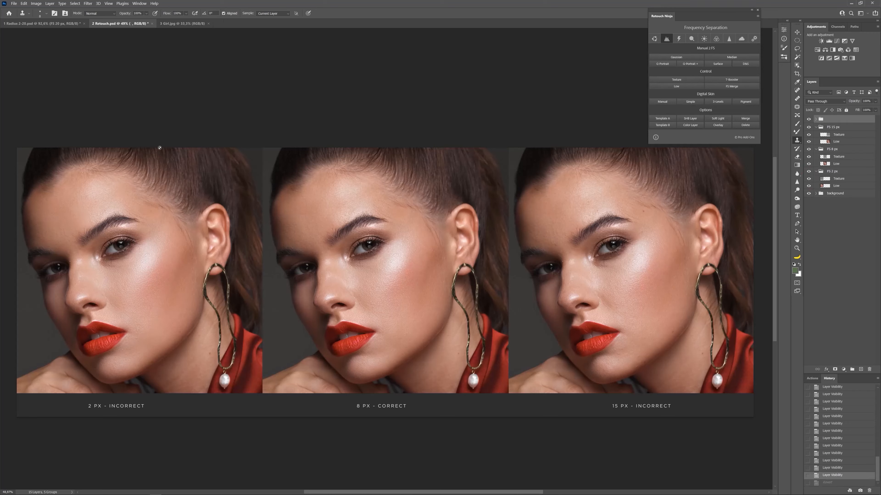
Step: Switch to 3 Girl.jpg and create a Gaussian frequency separation, accepting the proposed blur radius
{"action": "left_click", "coordinate": [181, 23]}
{"action": "left_click_drag", "start_coordinate": [420, 176], "coordinate": [406, 180]}
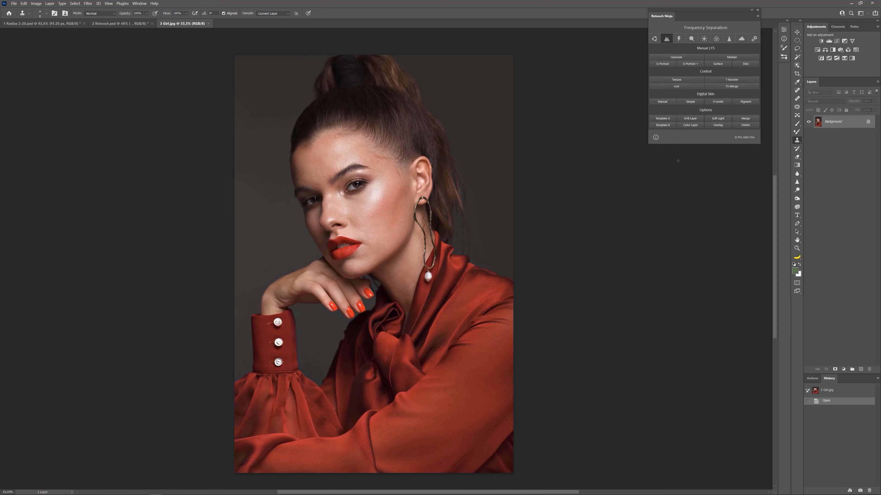
{"action": "left_click", "coordinate": [669, 59]}
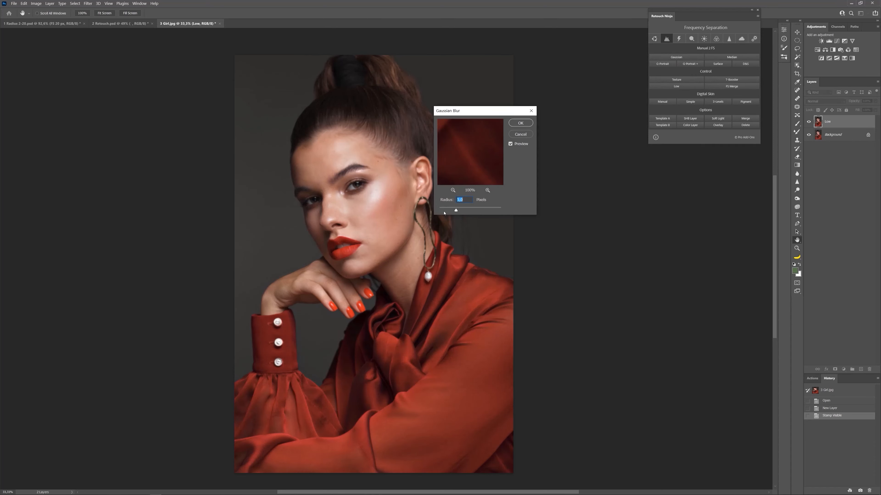
{"action": "left_click", "coordinate": [519, 123]}
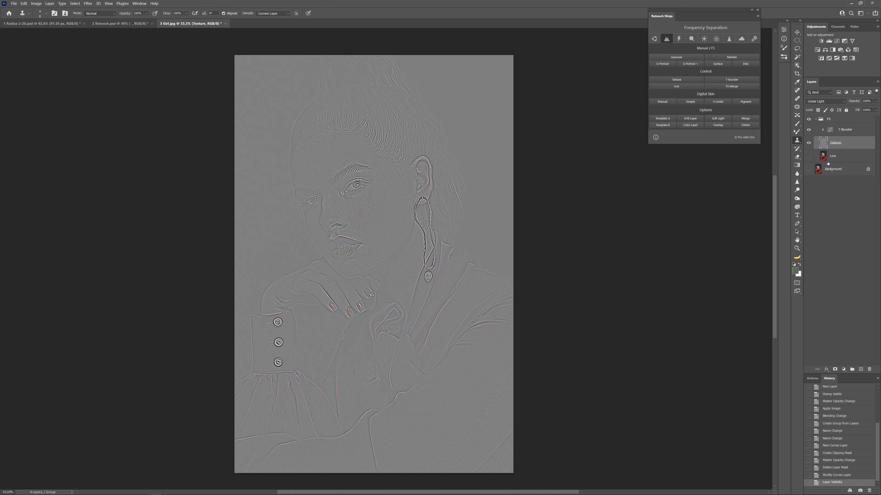
Step: Show the Low layer, hide T-Booster and Texture, and select Low for retouching with the Mixer Brush
{"action": "left_click", "coordinate": [808, 156]}
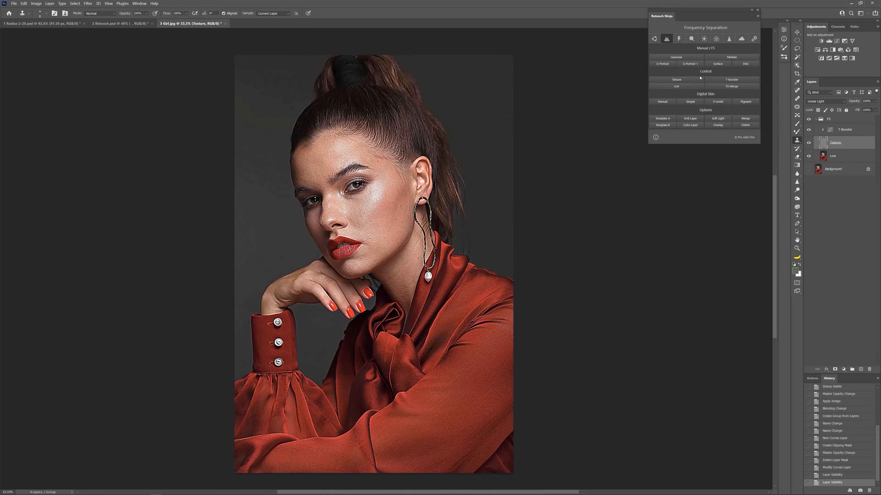
{"action": "left_click", "coordinate": [809, 129]}
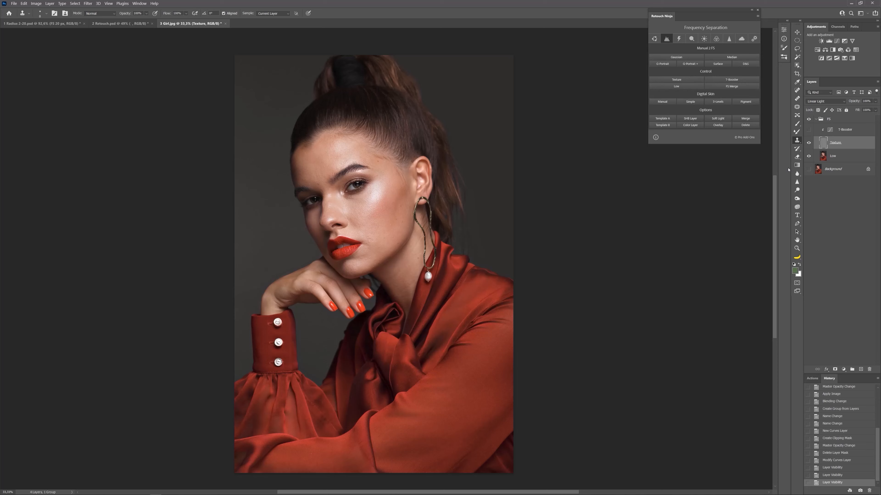
{"action": "left_click", "coordinate": [797, 132]}
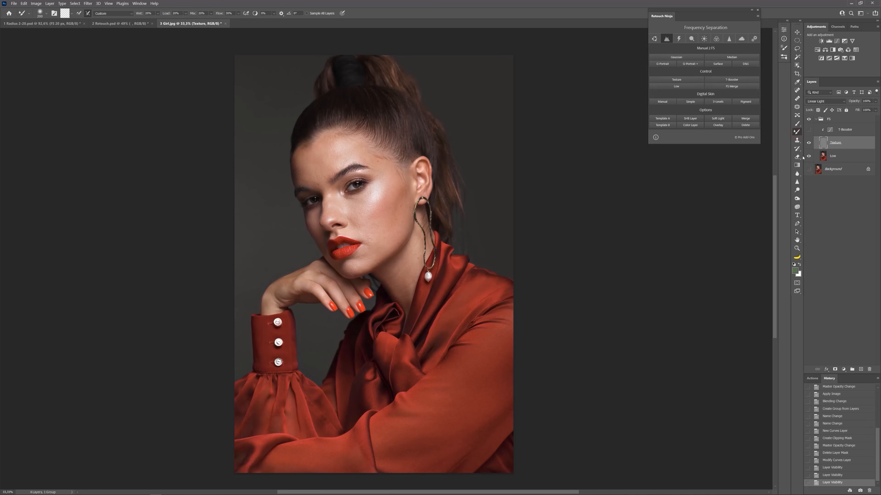
{"action": "left_click", "coordinate": [808, 143]}
{"action": "left_click", "coordinate": [839, 156]}
Step: Smooth the tonal transitions across the lower lip on the Low layer with a small Mixer Brush
{"action": "scroll", "coordinate": [361, 250], "scroll_direction": "up", "scroll_amount": 4}
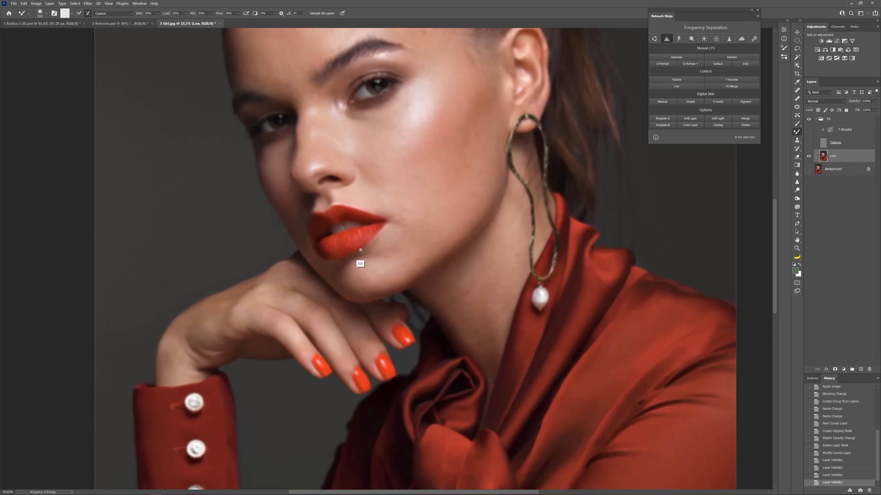
{"action": "scroll", "coordinate": [361, 249], "scroll_direction": "up", "scroll_amount": 1}
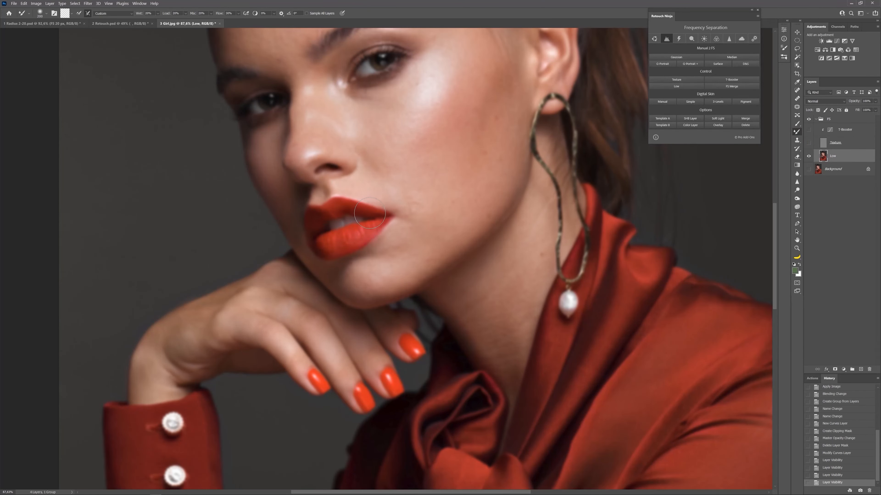
{"action": "key", "text": "bracketleft"}
{"action": "key", "text": "bracketleft"}
{"action": "key", "text": "bracketleft"}
{"action": "key", "text": "bracketleft"}
{"action": "key", "text": "bracketleft"}
{"action": "key", "text": "bracketleft"}
{"action": "key", "text": "bracketright"}
{"action": "mouse_move", "coordinate": [363, 228]}
{"action": "left_mouse_down"}
{"action": "mouse_move", "coordinate": [357, 241]}
{"action": "mouse_move", "coordinate": [364, 233]}
{"action": "left_mouse_up"}
{"action": "mouse_move", "coordinate": [367, 232]}
{"action": "left_mouse_down"}
{"action": "mouse_move", "coordinate": [343, 243]}
{"action": "mouse_move", "coordinate": [358, 240]}
{"action": "mouse_move", "coordinate": [335, 237]}
{"action": "left_mouse_up"}
{"action": "key", "text": "bracketleft"}
{"action": "key", "text": "bracketleft"}
{"action": "mouse_move", "coordinate": [335, 242]}
{"action": "left_mouse_down"}
{"action": "mouse_move", "coordinate": [337, 235]}
{"action": "mouse_move", "coordinate": [339, 247]}
{"action": "mouse_move", "coordinate": [326, 242]}
{"action": "mouse_move", "coordinate": [340, 246]}
{"action": "mouse_move", "coordinate": [351, 231]}
{"action": "left_mouse_up"}
{"action": "mouse_move", "coordinate": [352, 231]}
{"action": "left_mouse_down"}
{"action": "mouse_move", "coordinate": [350, 245]}
{"action": "mouse_move", "coordinate": [363, 239]}
{"action": "left_mouse_up"}
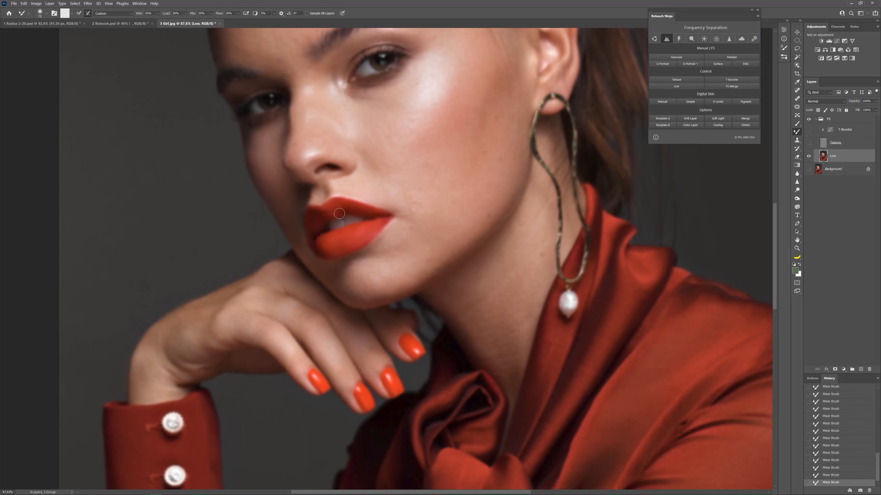
Step: Blend the uneven color along the upper lip with a smaller Mixer Brush
{"action": "key", "text": "bracketleft"}
{"action": "key", "text": "bracketleft"}
{"action": "left_click_drag", "start_coordinate": [339, 203], "coordinate": [330, 211]}
{"action": "key", "text": "bracketright"}
{"action": "key", "text": "bracketright"}
{"action": "key", "text": "bracketleft"}
{"action": "mouse_move", "coordinate": [353, 206]}
{"action": "left_mouse_down"}
{"action": "mouse_move", "coordinate": [378, 213]}
{"action": "mouse_move", "coordinate": [356, 232]}
{"action": "mouse_move", "coordinate": [382, 218]}
{"action": "left_mouse_up"}
Step: Smooth the far end of the lower lip on the Low layer with the Mixer Brush
{"action": "key", "text": "bracketleft"}
{"action": "key", "text": "bracketleft"}
{"action": "key", "text": "bracketright"}
{"action": "key", "text": "bracketright"}
{"action": "key", "text": "bracketright"}
{"action": "left_click_drag", "start_coordinate": [340, 249], "coordinate": [326, 238]}
Step: Blend the color of the lower lip near the mouth corner, adjusting the Mixer Brush size to fit the area
{"action": "key", "text": "bracketleft"}
{"action": "key", "text": "bracketleft"}
{"action": "key", "text": "bracketleft"}
{"action": "key", "text": "bracketleft"}
{"action": "key", "text": "bracketleft"}
{"action": "key", "text": "bracketleft"}
{"action": "key", "text": "bracketright"}
{"action": "key", "text": "bracketright"}
{"action": "key", "text": "bracketright"}
{"action": "key", "text": "bracketleft"}
{"action": "key", "text": "bracketleft"}
{"action": "left_click_drag", "start_coordinate": [387, 220], "coordinate": [379, 223]}
{"action": "key", "text": "bracketright"}
{"action": "key", "text": "bracketright"}
{"action": "key", "text": "bracketright"}
{"action": "key", "text": "bracketright"}
{"action": "key", "text": "bracketright"}
{"action": "key", "text": "bracketright"}
{"action": "key", "text": "bracketright"}
{"action": "key", "text": "bracketleft"}
{"action": "key", "text": "bracketleft"}
{"action": "key", "text": "bracketleft"}
Step: Show the Texture layer again and clone out rough texture on the lower lip near the mouth corner, working on the Texture layer
{"action": "left_click", "coordinate": [809, 143]}
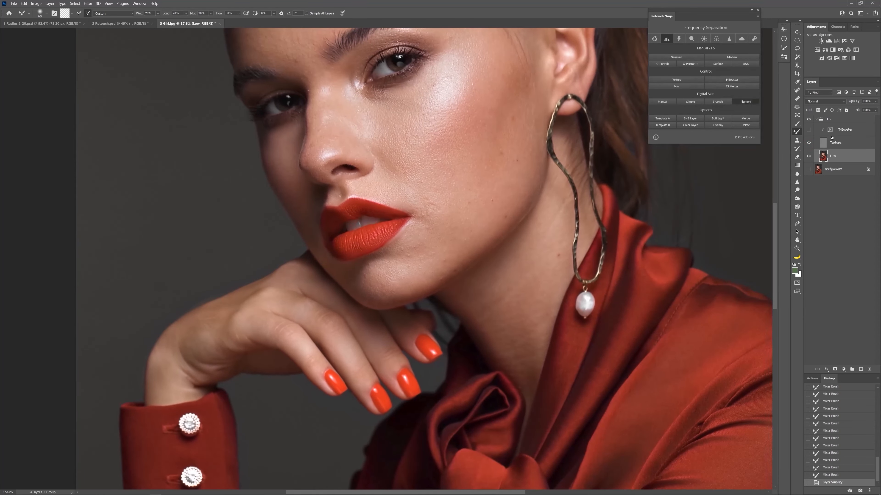
{"action": "left_click", "coordinate": [797, 140]}
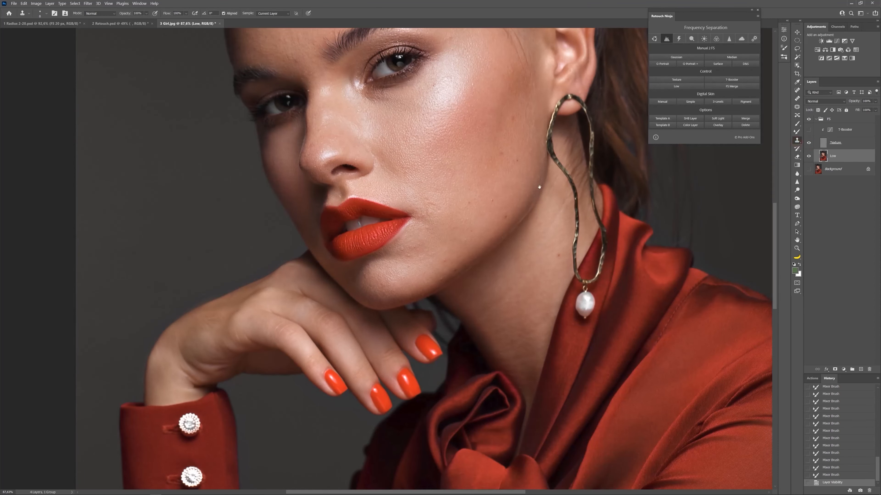
{"action": "scroll", "coordinate": [371, 244], "scroll_direction": "up", "scroll_amount": 5}
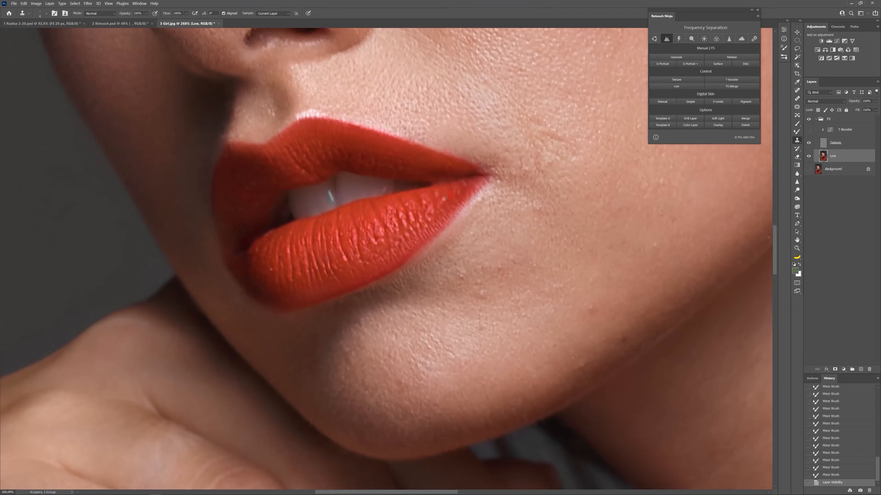
{"action": "left_click", "coordinate": [452, 208]}
{"action": "left_click", "coordinate": [455, 188]}
{"action": "left_click", "coordinate": [817, 144]}
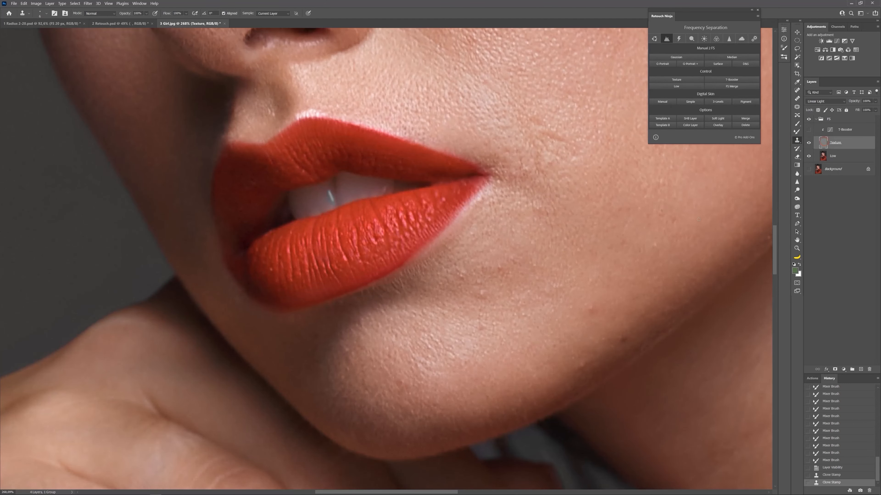
{"action": "left_click", "coordinate": [447, 199]}
{"action": "left_click", "coordinate": [443, 202]}
{"action": "left_click", "coordinate": [449, 199]}
Step: Clone away the creases and bright specks in the middle of the lower lip on the Texture layer
{"action": "left_click", "coordinate": [328, 252], "text": "alt"}
{"action": "left_click_drag", "start_coordinate": [337, 235], "coordinate": [342, 247]}
{"action": "mouse_move", "coordinate": [342, 248]}
{"action": "left_mouse_down"}
{"action": "mouse_move", "coordinate": [385, 241]}
{"action": "mouse_move", "coordinate": [351, 241]}
{"action": "mouse_move", "coordinate": [358, 256]}
{"action": "left_mouse_up"}
{"action": "left_click", "coordinate": [346, 260]}
{"action": "left_click", "coordinate": [349, 263]}
{"action": "left_click", "coordinate": [353, 241], "text": "alt"}
{"action": "left_click", "coordinate": [368, 264], "text": "alt"}
{"action": "left_click", "coordinate": [358, 259]}
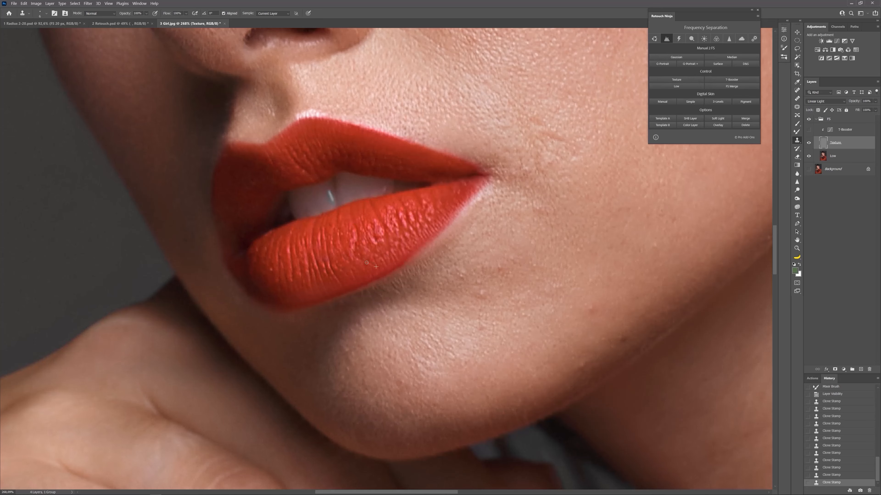
{"action": "left_click", "coordinate": [360, 261]}
{"action": "left_click", "coordinate": [354, 267], "text": "alt"}
{"action": "left_click", "coordinate": [370, 246], "text": "alt"}
{"action": "left_click_drag", "start_coordinate": [373, 239], "coordinate": [377, 237]}
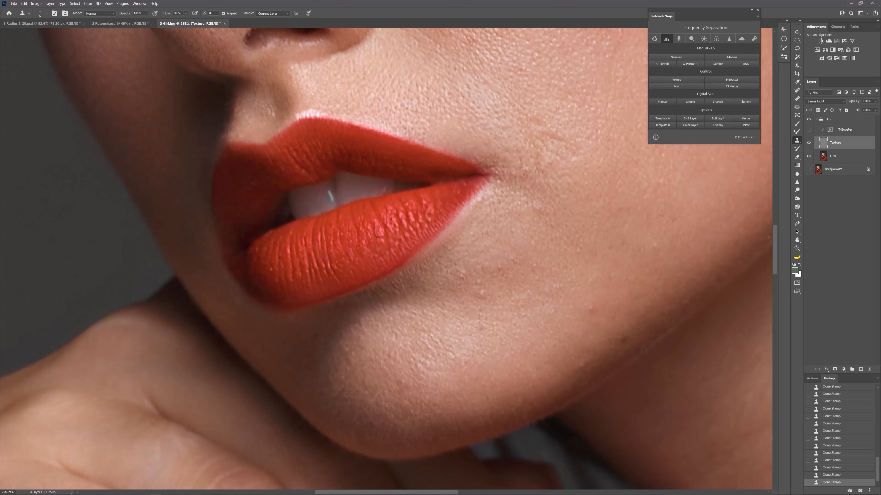
Step: Clean up the texture at the far end of the lower lip with the Clone Stamp
{"action": "left_click", "coordinate": [272, 279], "text": "alt"}
{"action": "left_click", "coordinate": [271, 270]}
{"action": "left_click", "coordinate": [256, 266], "text": "alt"}
{"action": "left_click", "coordinate": [256, 250]}
{"action": "left_click", "coordinate": [262, 270], "text": "alt"}
{"action": "left_click_drag", "start_coordinate": [258, 257], "coordinate": [255, 255]}
Step: Clone out small texture flaws on the upper lip, at its far end and near the mouth corner
{"action": "mouse_move", "coordinate": [256, 167]}
{"action": "left_mouse_down"}
{"action": "mouse_move", "coordinate": [263, 195]}
{"action": "mouse_move", "coordinate": [240, 191]}
{"action": "left_mouse_up"}
{"action": "left_click", "coordinate": [240, 185], "text": "alt"}
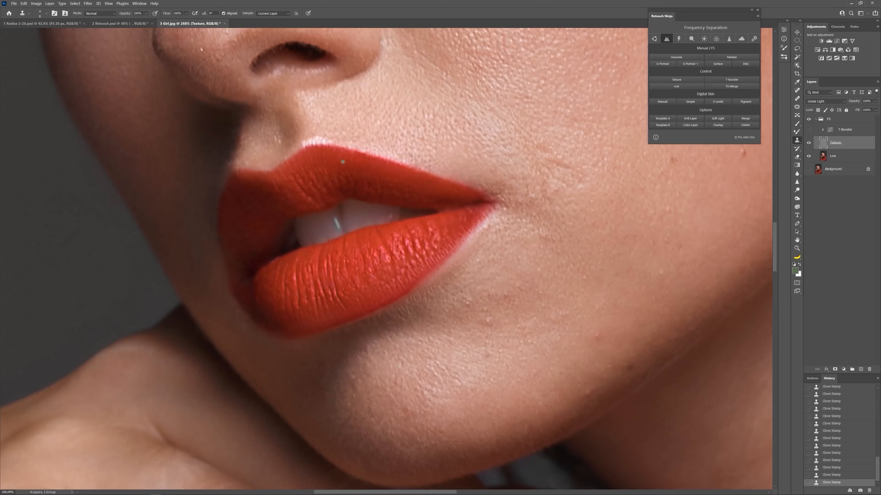
{"action": "left_click", "coordinate": [437, 187], "text": "alt"}
{"action": "left_click_drag", "start_coordinate": [453, 190], "coordinate": [456, 190]}
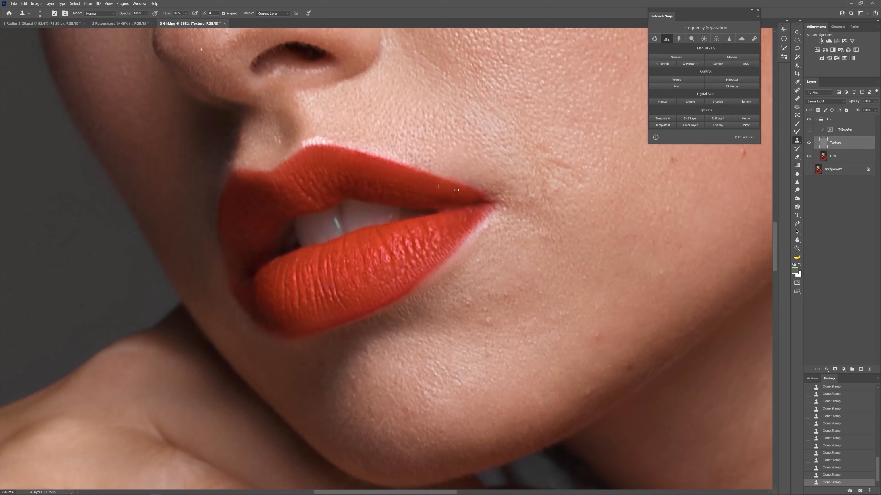
{"action": "left_click", "coordinate": [476, 210], "text": "alt"}
Step: Clone over the vertical creases across the middle and far part of the lower lip with clean lip texture
{"action": "left_click", "coordinate": [389, 283], "text": "alt"}
{"action": "left_click", "coordinate": [370, 290], "text": "alt"}
{"action": "left_click", "coordinate": [341, 288], "text": "alt"}
{"action": "left_click", "coordinate": [346, 290]}
{"action": "mouse_move", "coordinate": [336, 292]}
{"action": "left_mouse_down"}
{"action": "mouse_move", "coordinate": [346, 309]}
{"action": "mouse_move", "coordinate": [317, 307]}
{"action": "left_mouse_up"}
{"action": "left_click", "coordinate": [308, 311], "text": "alt"}
{"action": "left_click", "coordinate": [288, 293], "text": "alt"}
{"action": "mouse_move", "coordinate": [295, 272]}
{"action": "left_mouse_down"}
{"action": "mouse_move", "coordinate": [297, 297]}
{"action": "mouse_move", "coordinate": [296, 280]}
{"action": "mouse_move", "coordinate": [285, 311]}
{"action": "mouse_move", "coordinate": [294, 303]}
{"action": "left_mouse_up"}
Step: Clone over the vertical creases on the lower part of the far end of the lower lip
{"action": "key", "text": "bracketleft"}
{"action": "key", "text": "bracketleft"}
{"action": "left_click", "coordinate": [295, 295], "text": "alt"}
{"action": "left_click", "coordinate": [302, 307], "text": "alt"}
{"action": "left_click", "coordinate": [282, 308], "text": "alt"}
{"action": "mouse_move", "coordinate": [295, 307]}
{"action": "left_mouse_down"}
{"action": "mouse_move", "coordinate": [295, 296]}
{"action": "mouse_move", "coordinate": [296, 309]}
{"action": "left_mouse_up"}
Step: Even out the lip texture between the far end and the middle of the lower lip with the Clone Stamp
{"action": "key", "text": "bracketright"}
{"action": "key", "text": "bracketright"}
{"action": "key", "text": "bracketright"}
{"action": "left_click", "coordinate": [289, 291], "text": "alt"}
{"action": "key", "text": "bracketleft"}
{"action": "key", "text": "bracketleft"}
{"action": "key", "text": "bracketleft"}
{"action": "key", "text": "bracketleft"}
{"action": "mouse_move", "coordinate": [294, 280]}
{"action": "left_mouse_down"}
{"action": "mouse_move", "coordinate": [327, 266]}
{"action": "mouse_move", "coordinate": [335, 300]}
{"action": "left_mouse_up"}
Step: Clone out texture flaws from the middle of the lower lip towards the near mouth corner
{"action": "left_click", "coordinate": [333, 246], "text": "alt"}
{"action": "left_click", "coordinate": [341, 291], "text": "alt"}
{"action": "left_click", "coordinate": [394, 280], "text": "alt"}
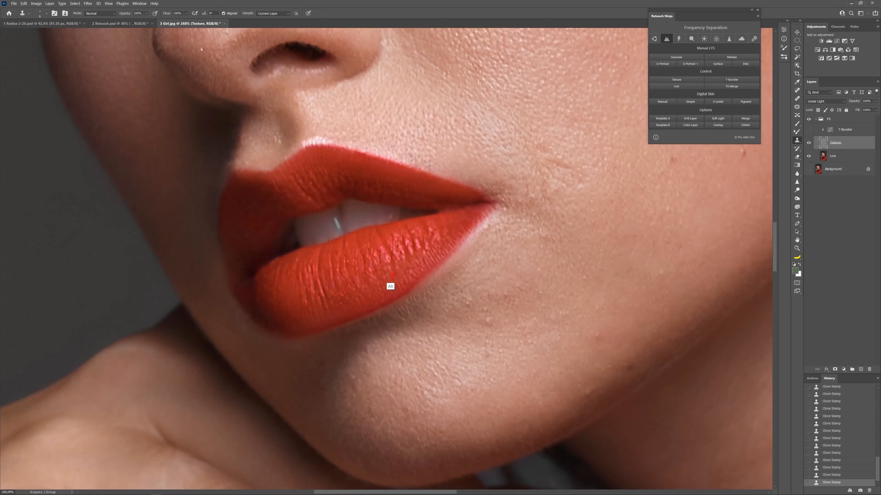
{"action": "left_click_drag", "start_coordinate": [387, 280], "coordinate": [388, 275]}
{"action": "mouse_move", "coordinate": [425, 248]}
{"action": "left_mouse_down"}
{"action": "mouse_move", "coordinate": [402, 264]}
{"action": "mouse_move", "coordinate": [361, 265]}
{"action": "mouse_move", "coordinate": [370, 272]}
{"action": "left_mouse_up"}
{"action": "left_click", "coordinate": [408, 264], "text": "alt"}
{"action": "left_click", "coordinate": [346, 277], "text": "alt"}
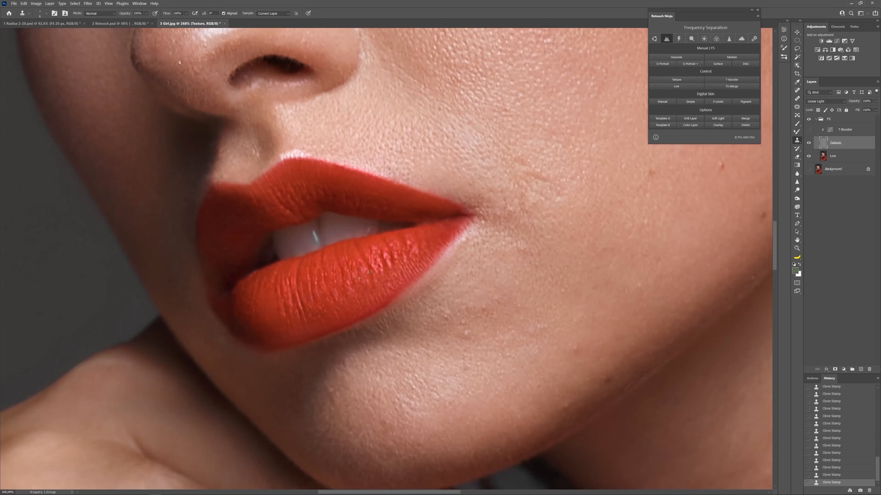
{"action": "left_click_drag", "start_coordinate": [422, 225], "coordinate": [398, 224]}
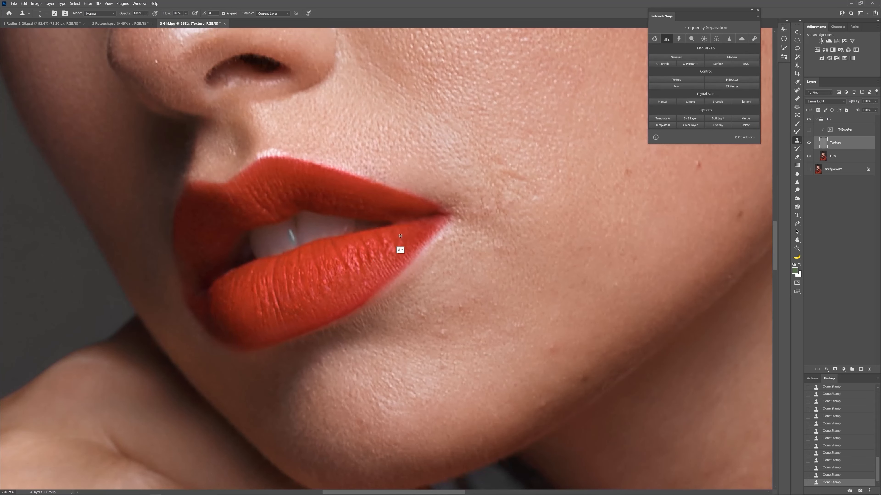
{"action": "left_click", "coordinate": [400, 250], "text": "alt"}
{"action": "mouse_move", "coordinate": [388, 247]}
{"action": "left_mouse_down"}
{"action": "mouse_move", "coordinate": [393, 253]}
{"action": "mouse_move", "coordinate": [386, 245]}
{"action": "left_mouse_up"}
Step: Show the Background layer beneath the FS group and check the retouched lips with the T-Booster contrast switched on and off
{"action": "key", "text": "bracketright"}
{"action": "key", "text": "bracketright"}
{"action": "key", "text": "bracketleft"}
{"action": "scroll", "coordinate": [456, 206], "scroll_direction": "down", "scroll_amount": 5}
{"action": "scroll", "coordinate": [456, 207], "scroll_direction": "up", "scroll_amount": 3}
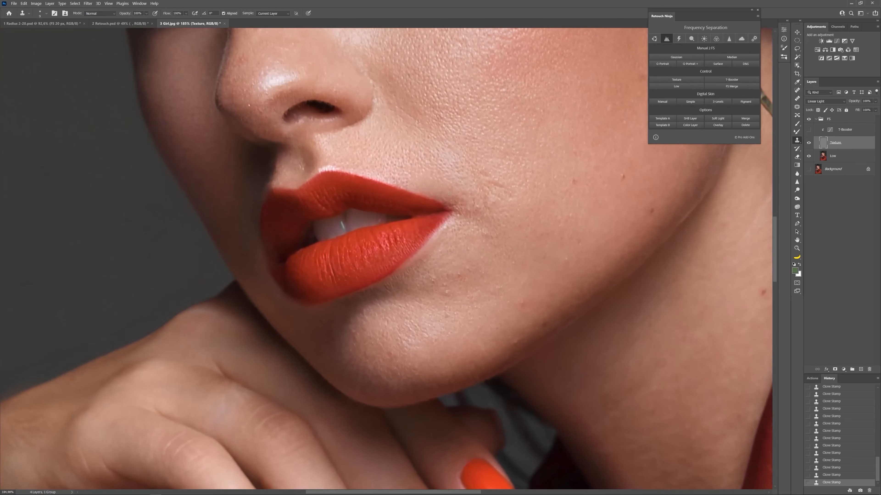
{"action": "left_click", "coordinate": [808, 119]}
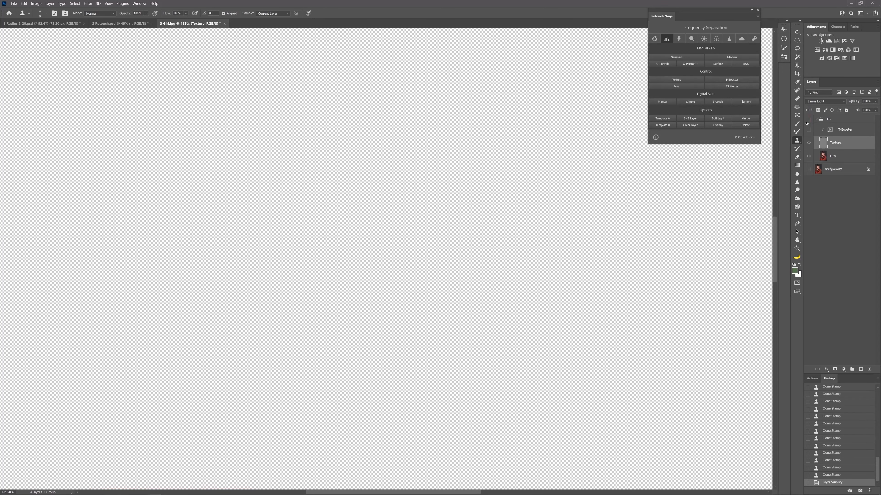
{"action": "left_click", "coordinate": [808, 119]}
{"action": "left_click", "coordinate": [808, 169]}
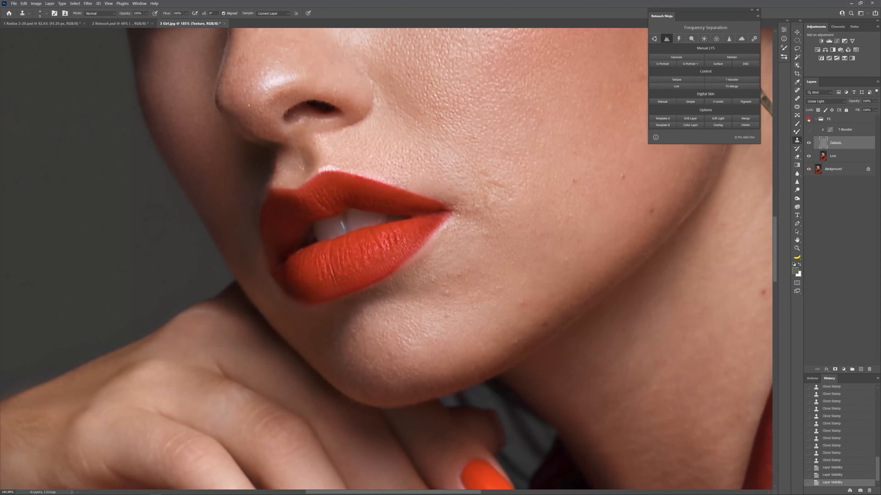
{"action": "left_click", "coordinate": [809, 129]}
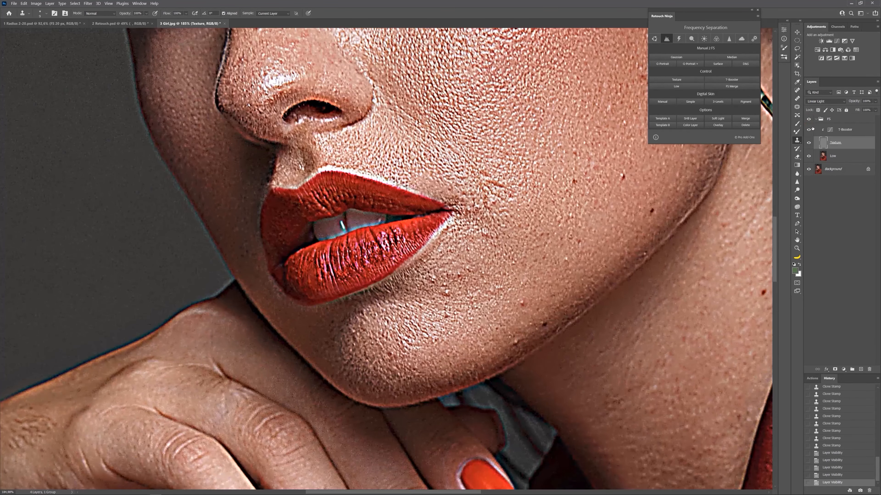
{"action": "left_click", "coordinate": [810, 130]}
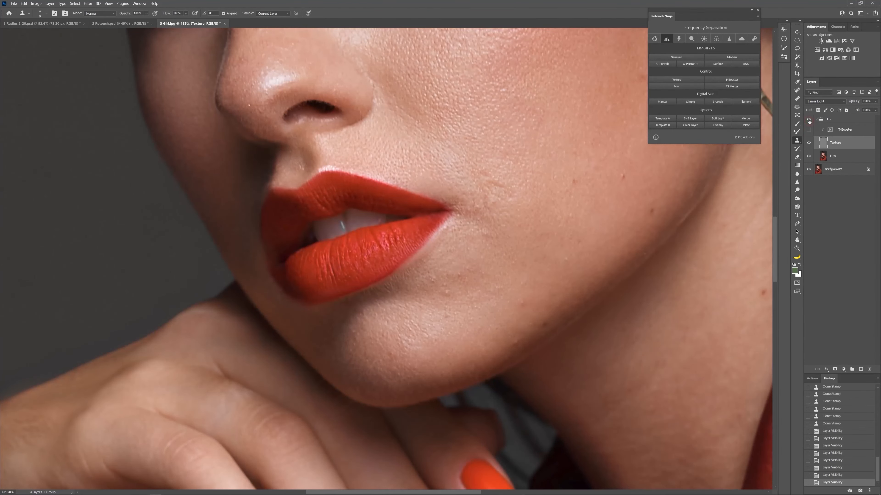
Step: Compare the lips before and after retouching by toggling the FS group's visibility
{"action": "left_click", "coordinate": [809, 119]}
{"action": "left_click", "coordinate": [809, 120]}
{"action": "left_click", "coordinate": [809, 119]}
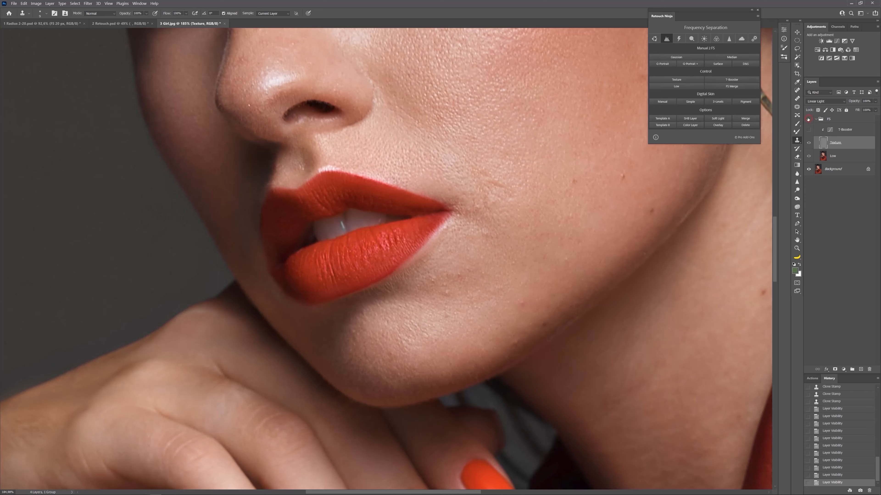
{"action": "left_click", "coordinate": [808, 119]}
{"action": "left_click", "coordinate": [808, 119]}
{"action": "left_click", "coordinate": [809, 119]}
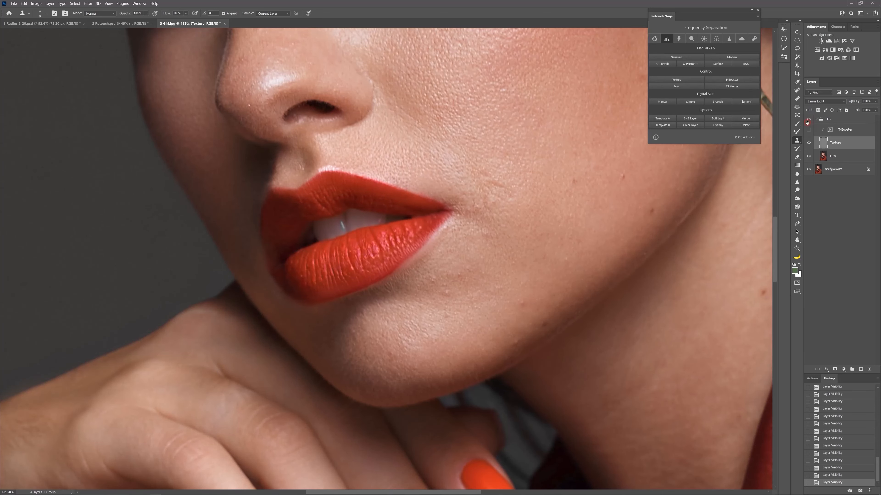
{"action": "left_click", "coordinate": [809, 119]}
{"action": "left_click", "coordinate": [809, 119]}
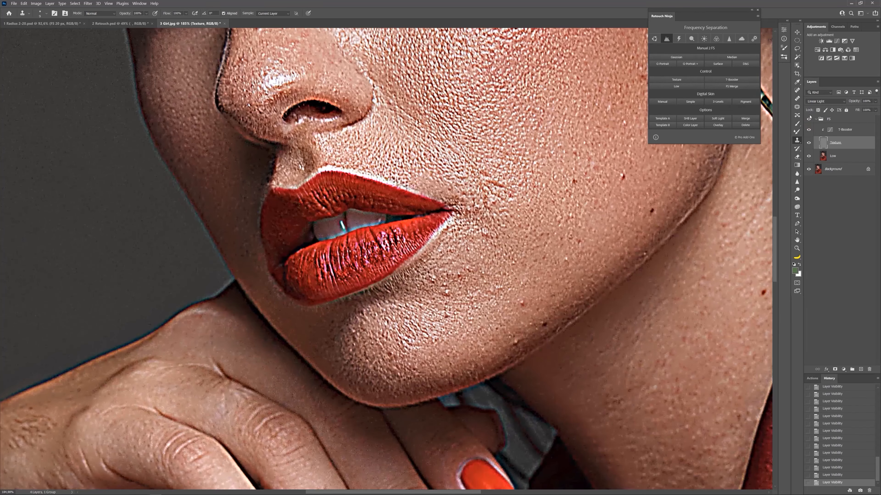
{"action": "left_click", "coordinate": [809, 119]}
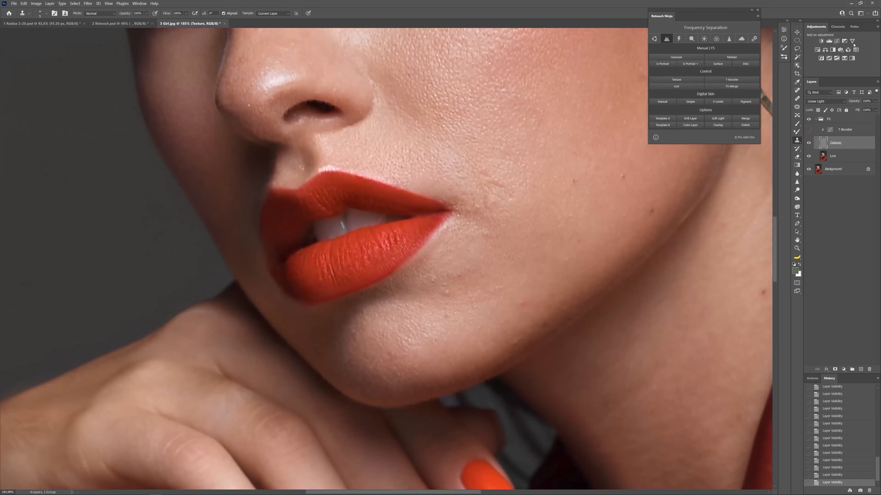
Step: Merge all visible layers and build a new Gaussian frequency separation, with Low shown and the clipped T-Booster hidden
{"action": "scroll", "coordinate": [529, 253], "scroll_direction": "down", "scroll_amount": 5}
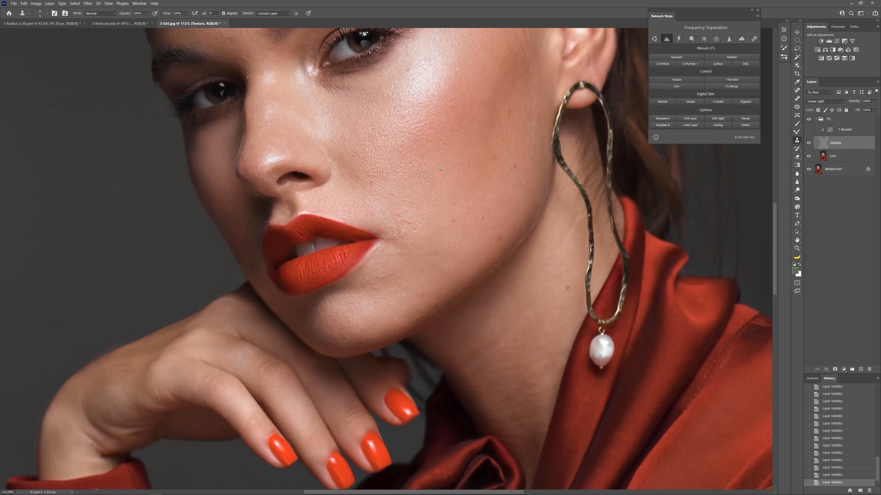
{"action": "left_click_drag", "start_coordinate": [433, 187], "coordinate": [416, 149]}
{"action": "key", "text": "ctrl+shift+e"}
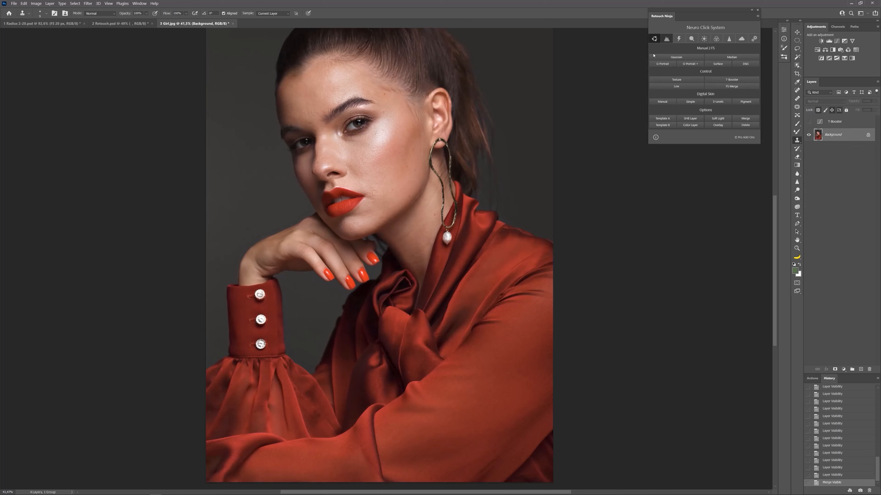
{"action": "left_click", "coordinate": [669, 58]}
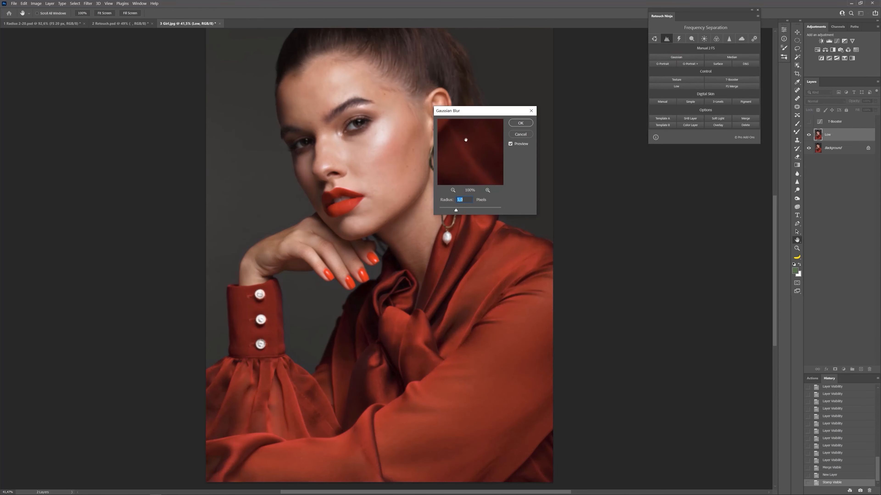
{"action": "type", "text": "10"}
{"action": "key", "text": "Return"}
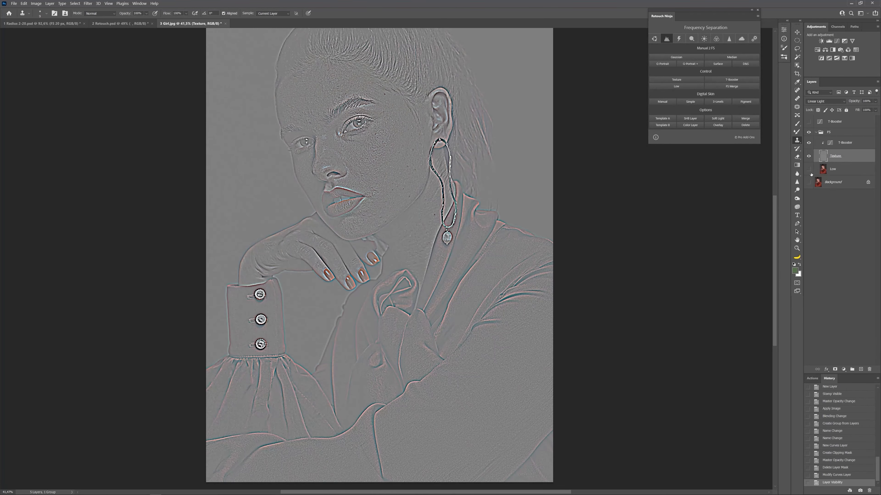
{"action": "left_click", "coordinate": [809, 169]}
{"action": "left_click", "coordinate": [808, 143]}
Step: Rename the FS group as 8 px and delete the leftover T-Booster layer above it
{"action": "double_click", "coordinate": [829, 132]}
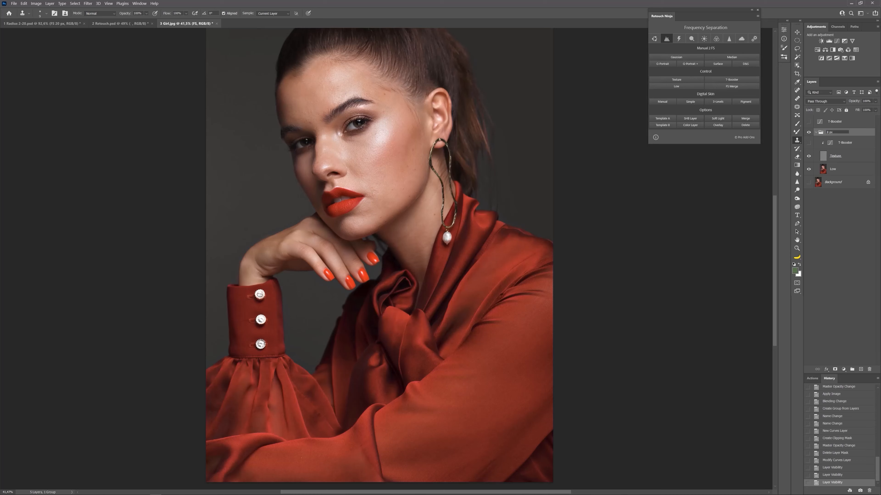
{"action": "key", "text": "Return"}
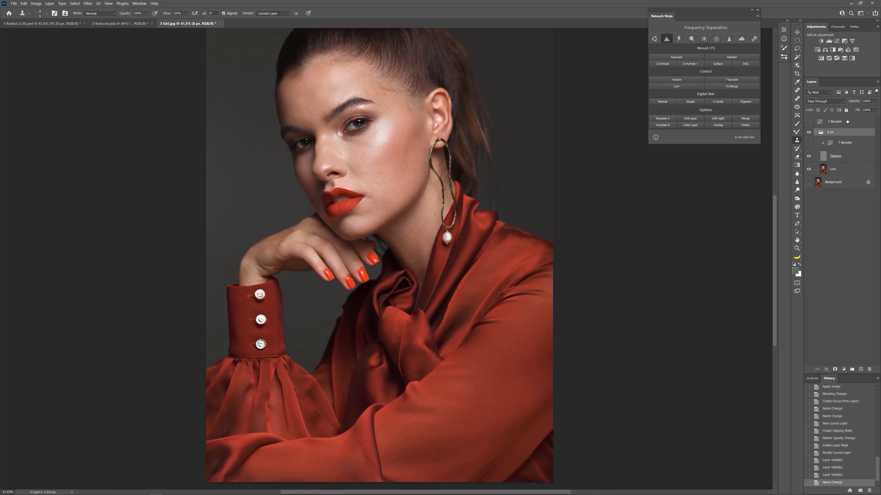
{"action": "left_click_drag", "start_coordinate": [847, 121], "coordinate": [869, 369]}
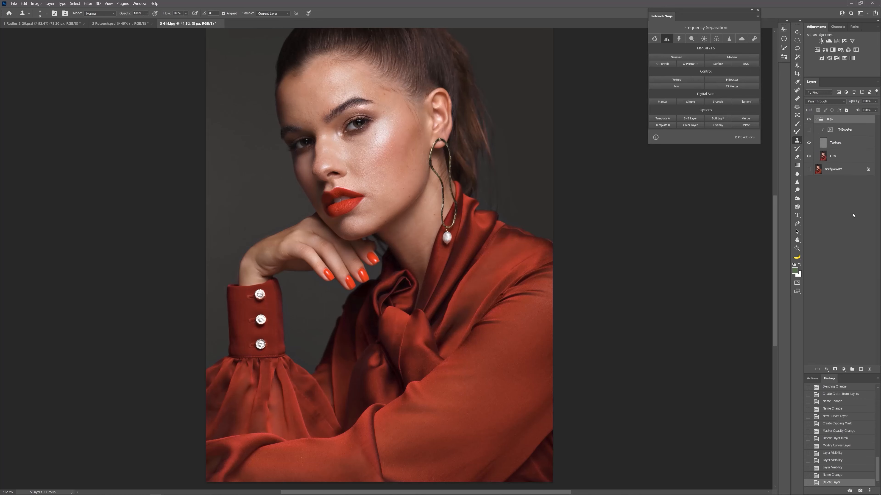
Step: Collapse and hide the 8 px group, and make the Background layer visible and active
{"action": "left_click", "coordinate": [816, 119]}
{"action": "left_click", "coordinate": [809, 130]}
{"action": "left_click", "coordinate": [808, 119]}
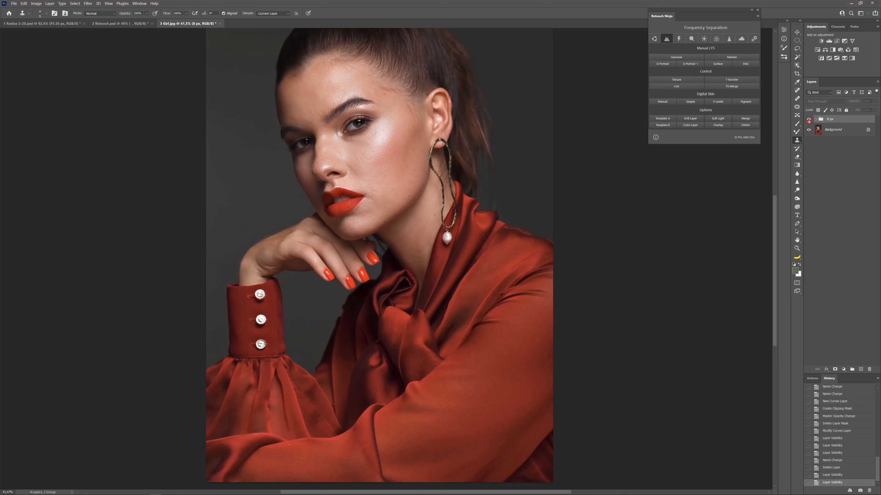
{"action": "left_click", "coordinate": [809, 119]}
{"action": "left_click", "coordinate": [818, 130]}
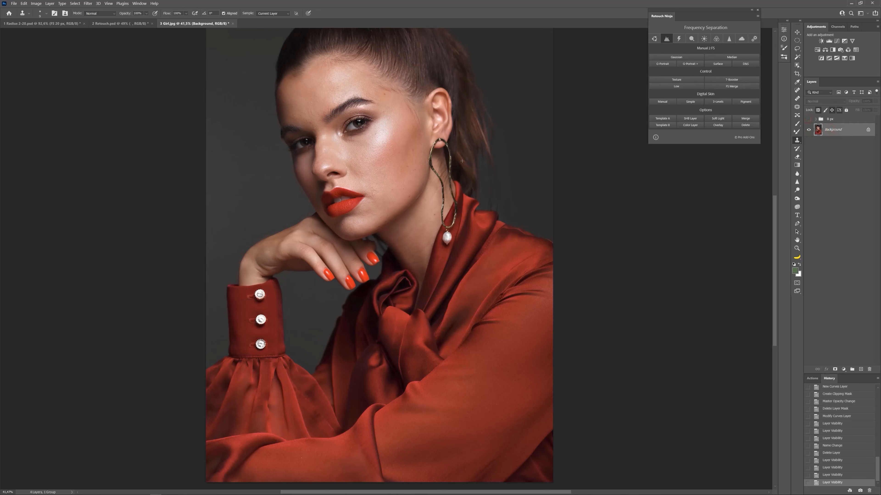
Step: Resize the image to a width of 1500 pixels, keeping its proportions
{"action": "left_click", "coordinate": [36, 3]}
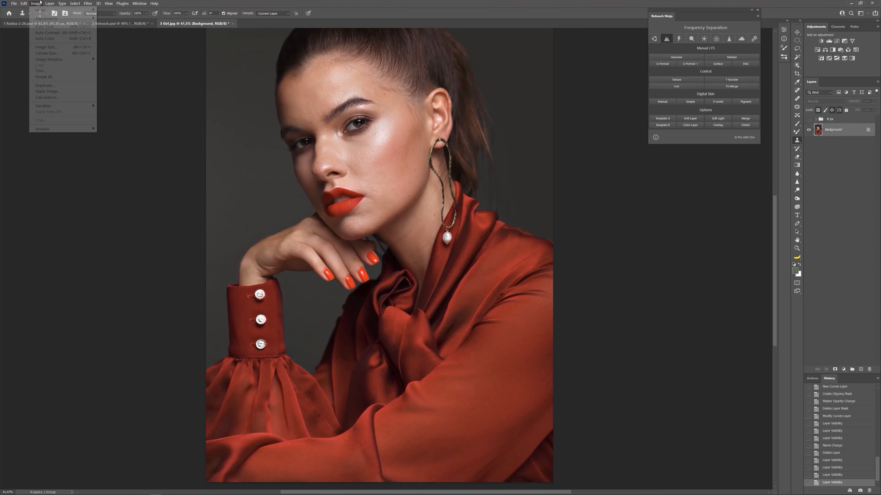
{"action": "left_click", "coordinate": [40, 47]}
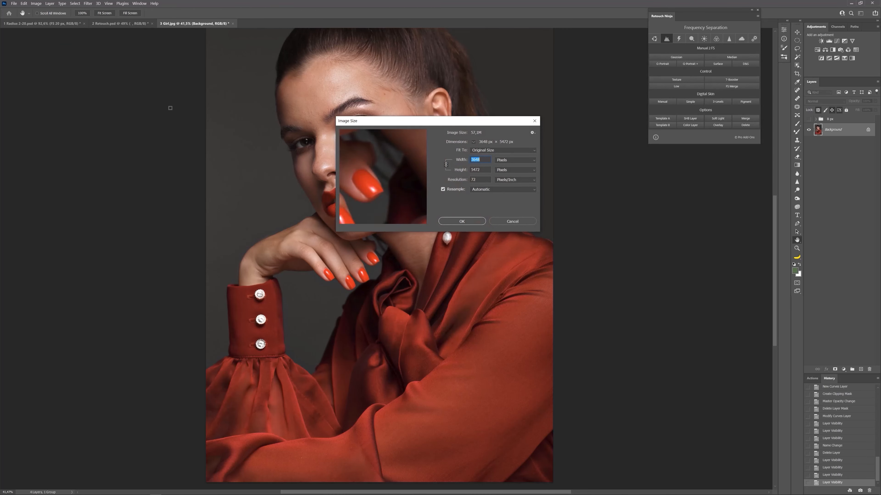
{"action": "type", "text": "1500"}
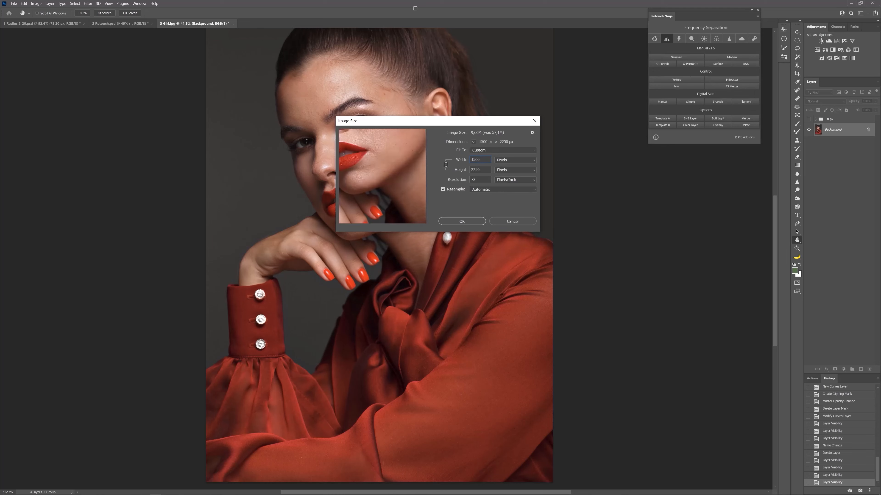
{"action": "left_click", "coordinate": [467, 223]}
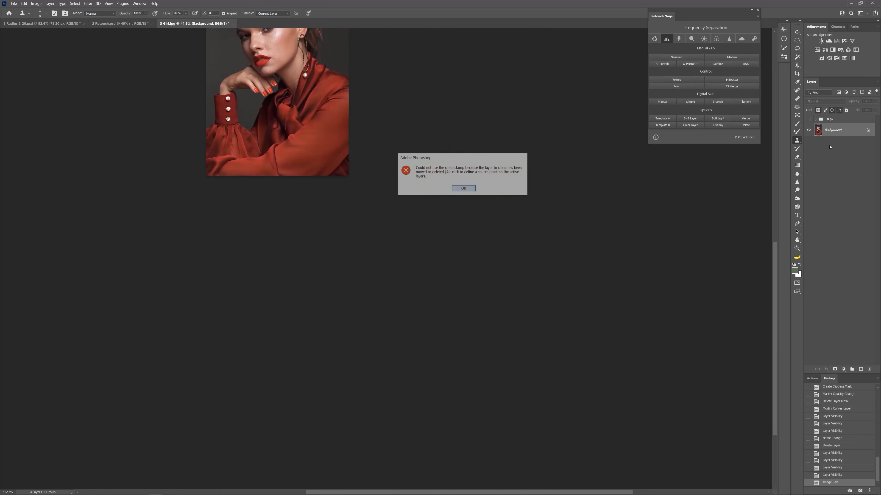
{"action": "left_click", "coordinate": [472, 190]}
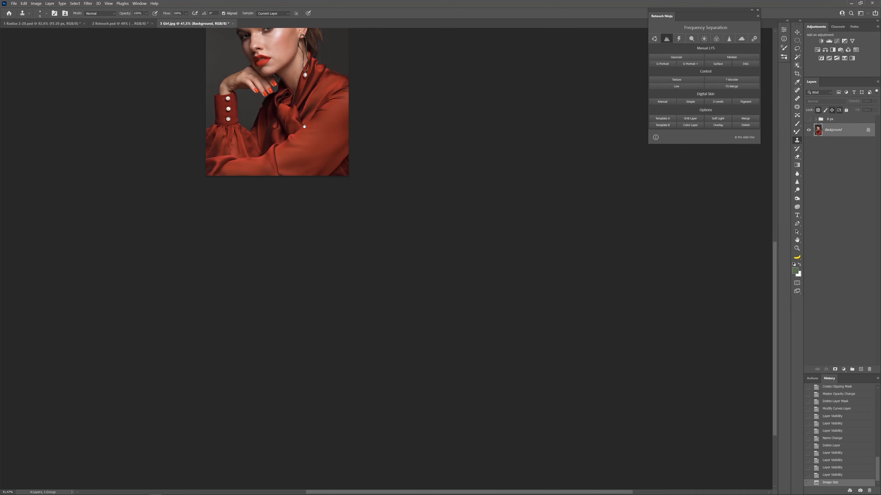
Step: Create a Gaussian frequency separation with an 8-pixel blur radius on the resized portrait
{"action": "left_click_drag", "start_coordinate": [309, 122], "coordinate": [417, 275]}
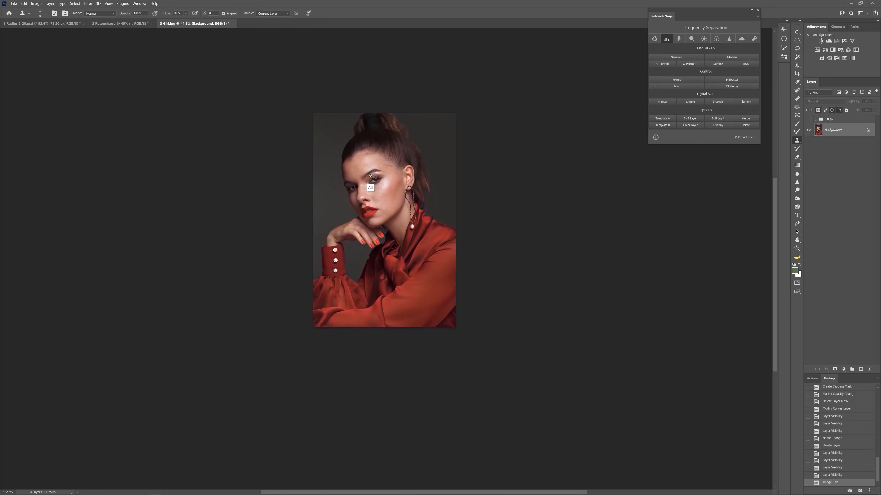
{"action": "scroll", "coordinate": [387, 168], "scroll_direction": "up", "scroll_amount": 5}
{"action": "scroll", "coordinate": [387, 168], "scroll_direction": "down", "scroll_amount": 1}
{"action": "left_click_drag", "start_coordinate": [387, 168], "coordinate": [397, 153]}
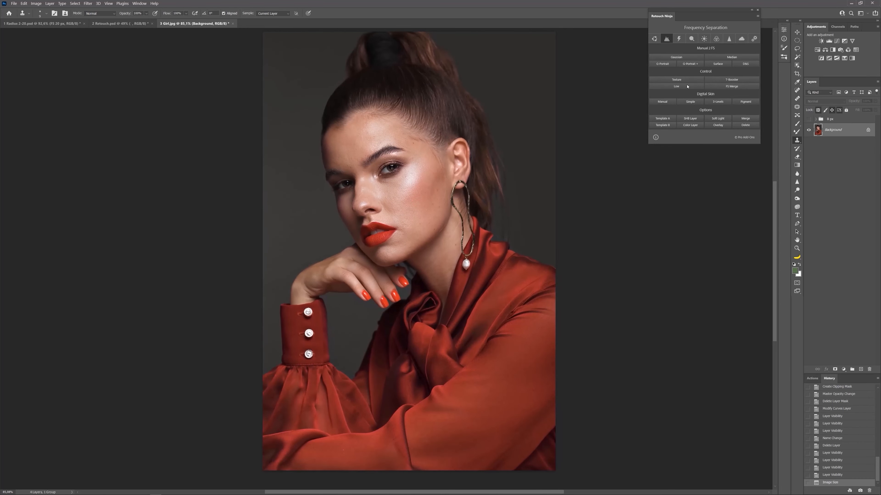
{"action": "left_click", "coordinate": [681, 58]}
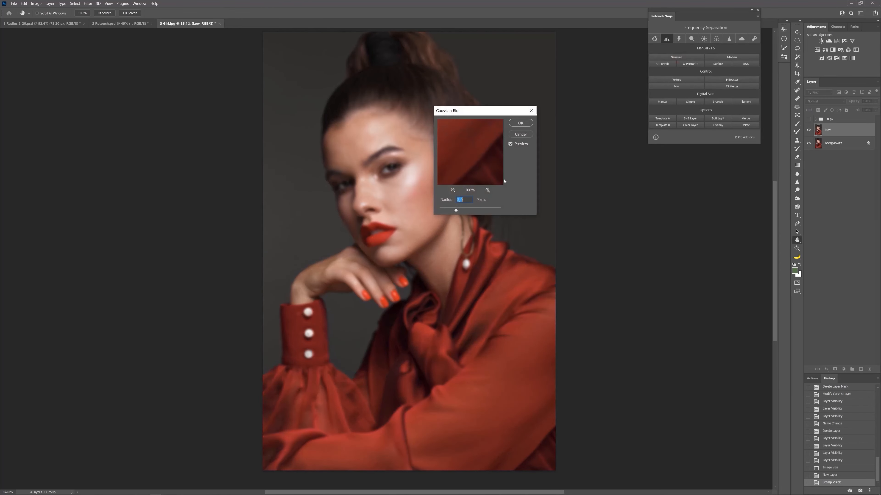
{"action": "type", "text": "8"}
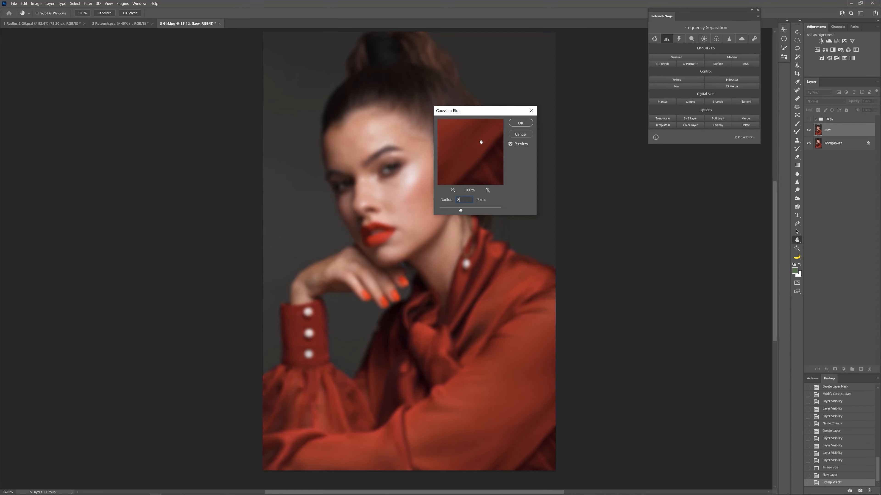
{"action": "left_click", "coordinate": [521, 123]}
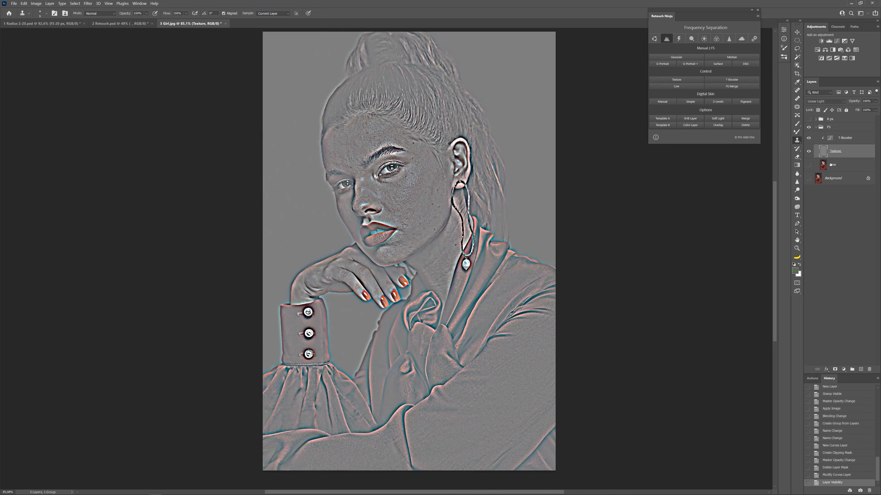
Step: Hide the new group's T-Booster and Texture layers and show Low to examine the blurred base
{"action": "left_click", "coordinate": [809, 137]}
{"action": "left_click", "coordinate": [809, 164]}
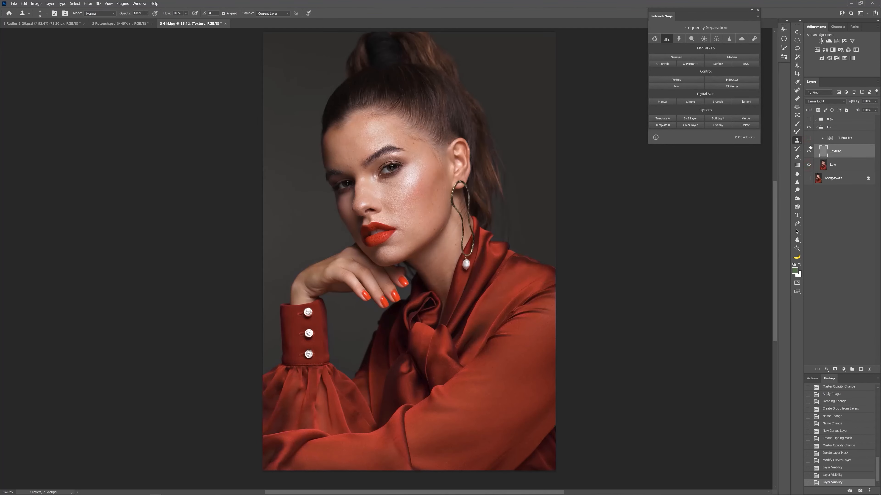
{"action": "left_click", "coordinate": [808, 151]}
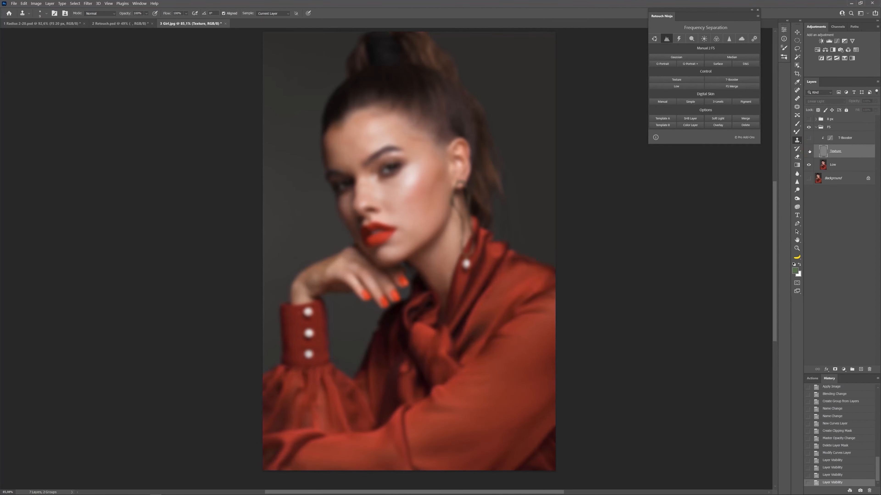